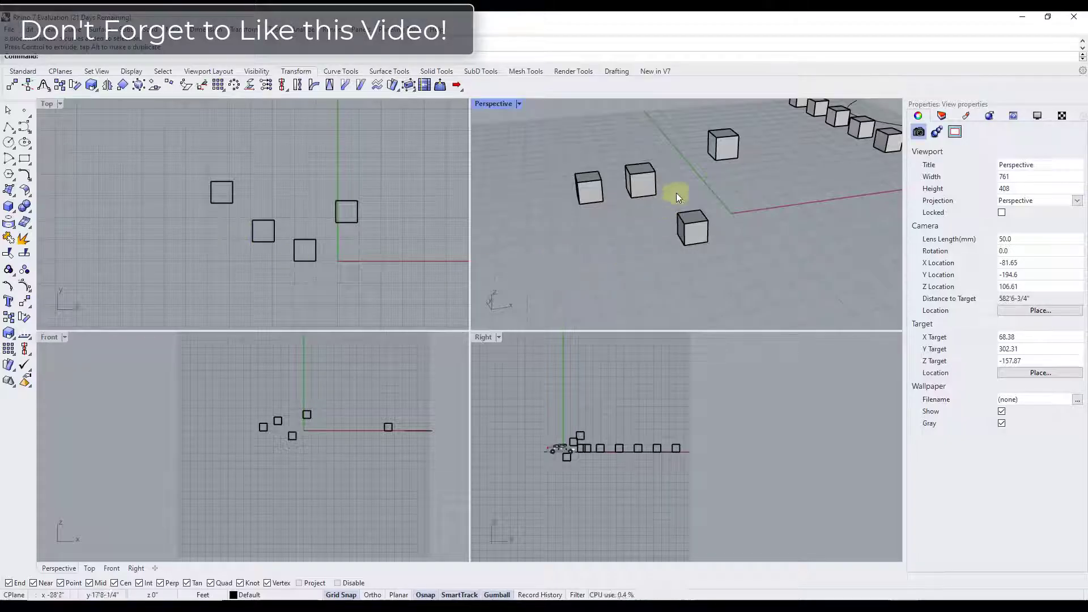
Orbit the perspective view and briefly select, then deselect, one of the cubes
{"action": "right_click_drag", "start_coordinate": [644, 175], "coordinate": [675, 149]}
{"action": "left_click", "coordinate": [646, 166]}
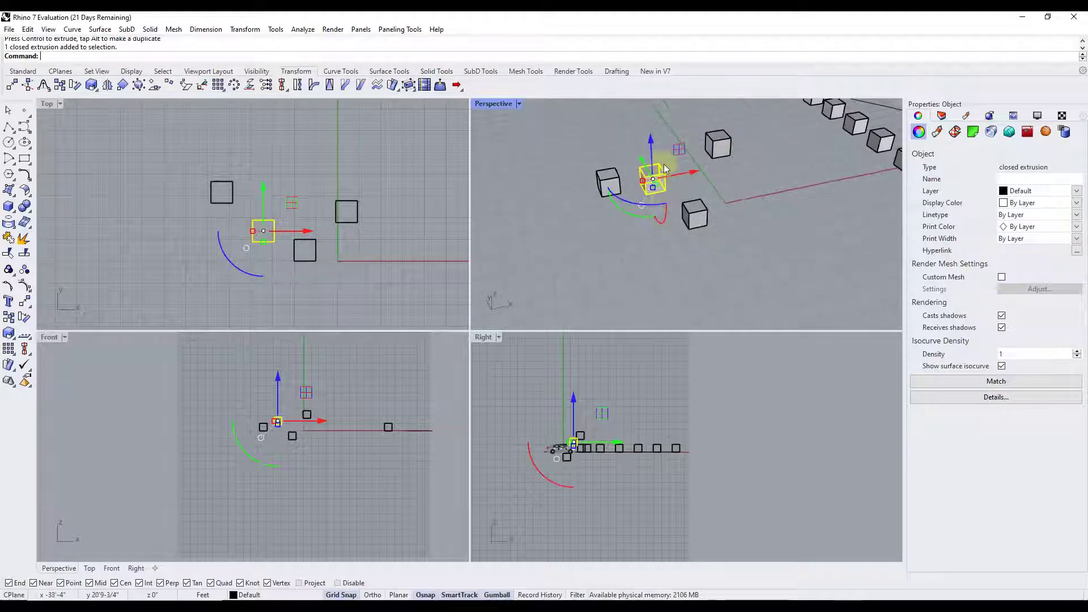
{"action": "left_click", "coordinate": [611, 268]}
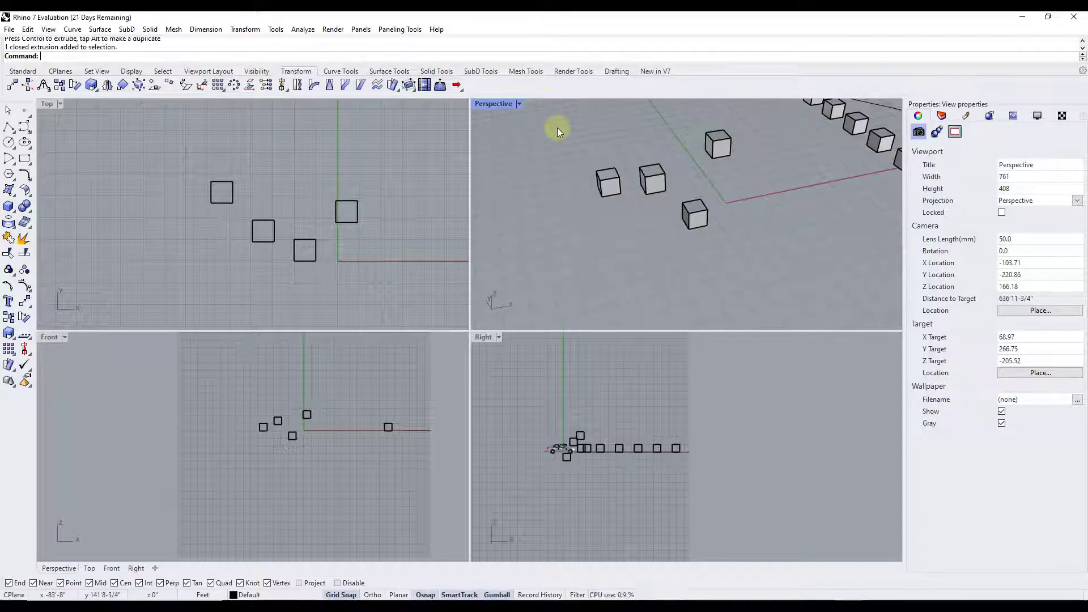
Show the Align and Distribute toolbar, place it over the Top viewport and widen it
{"action": "right_click", "coordinate": [516, 87]}
{"action": "mouse_move", "coordinate": [555, 89]}
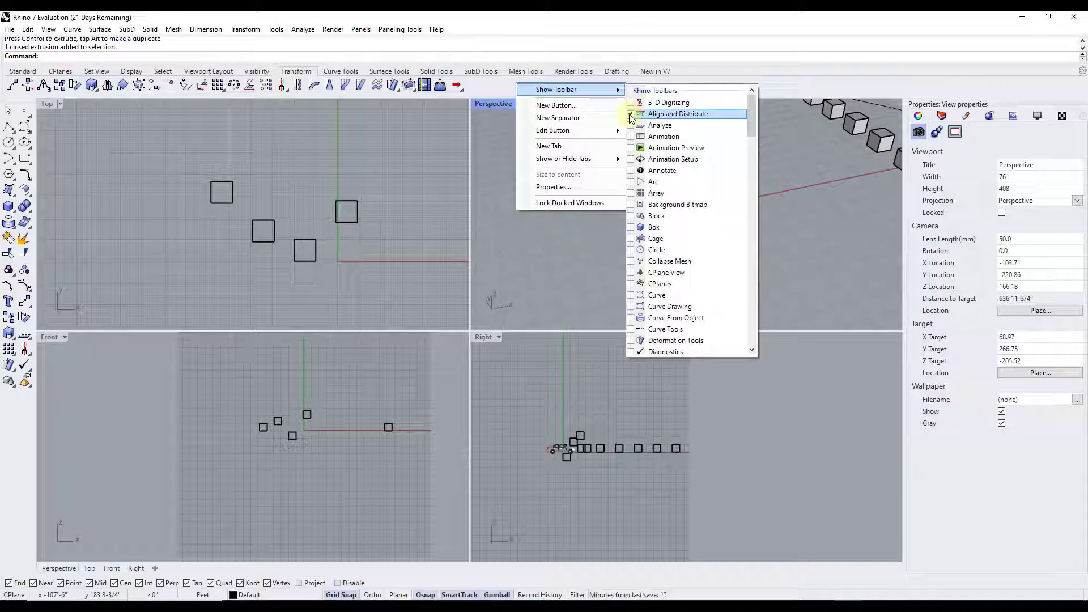
{"action": "left_click", "coordinate": [573, 249]}
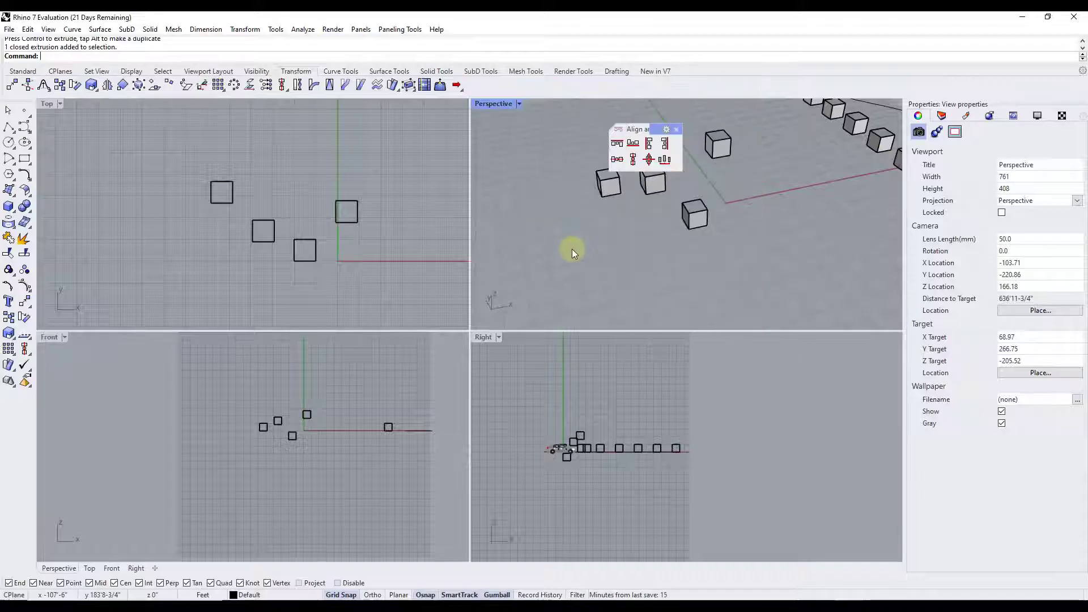
{"action": "left_click_drag", "start_coordinate": [639, 132], "coordinate": [83, 119]}
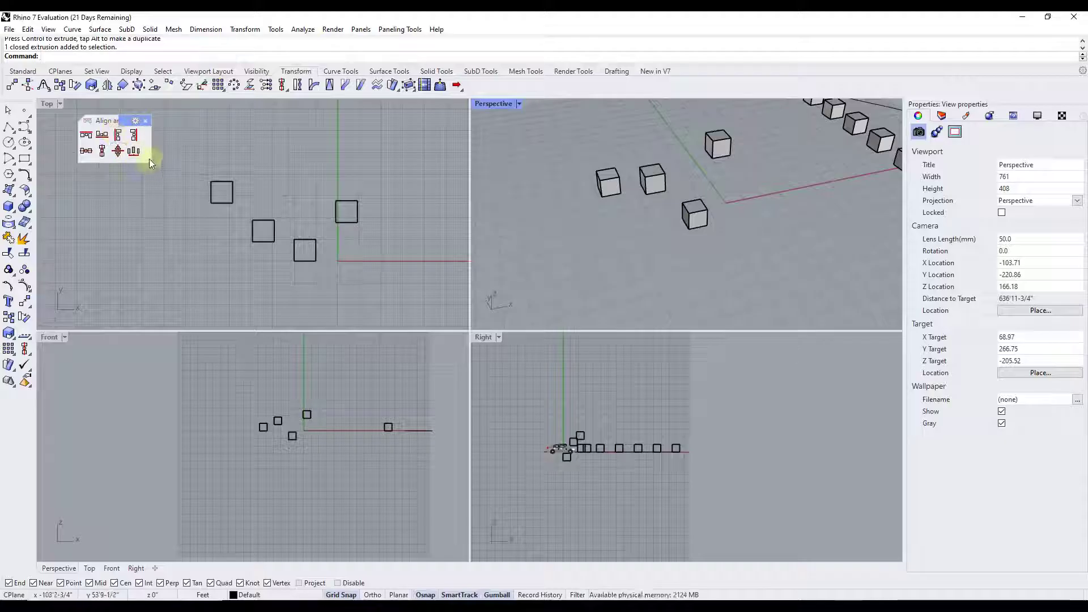
{"action": "left_click_drag", "start_coordinate": [151, 161], "coordinate": [165, 167]}
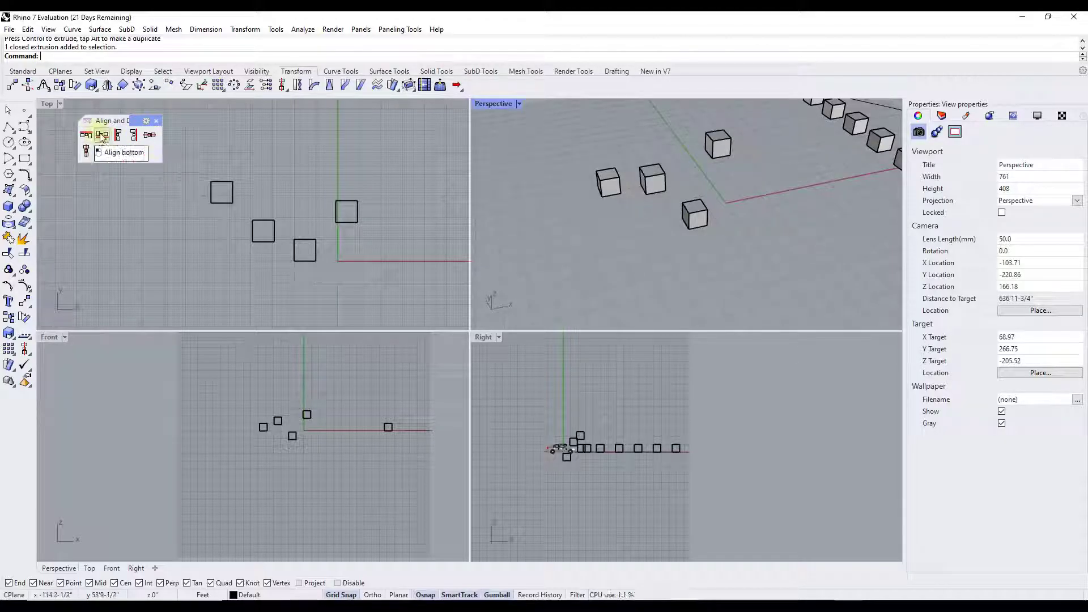
Activate the Top view and window-select all four cubes
{"action": "left_click", "coordinate": [222, 189]}
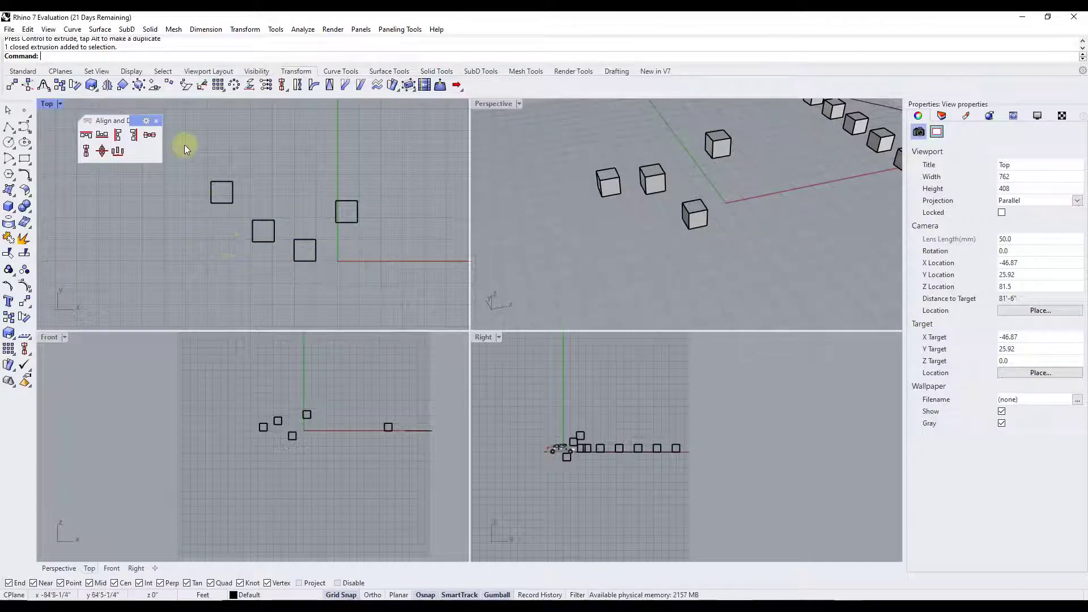
{"action": "left_click_drag", "start_coordinate": [189, 162], "coordinate": [409, 292]}
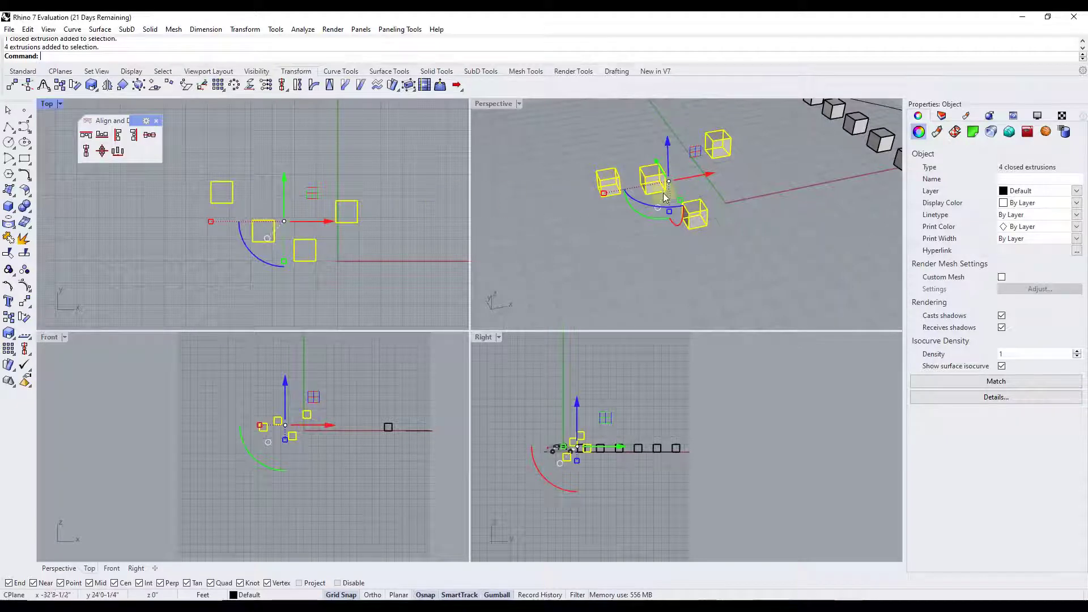
Align the four cubes' tops to a common height picked in the Front view
{"action": "right_click_drag", "start_coordinate": [662, 187], "coordinate": [657, 160]}
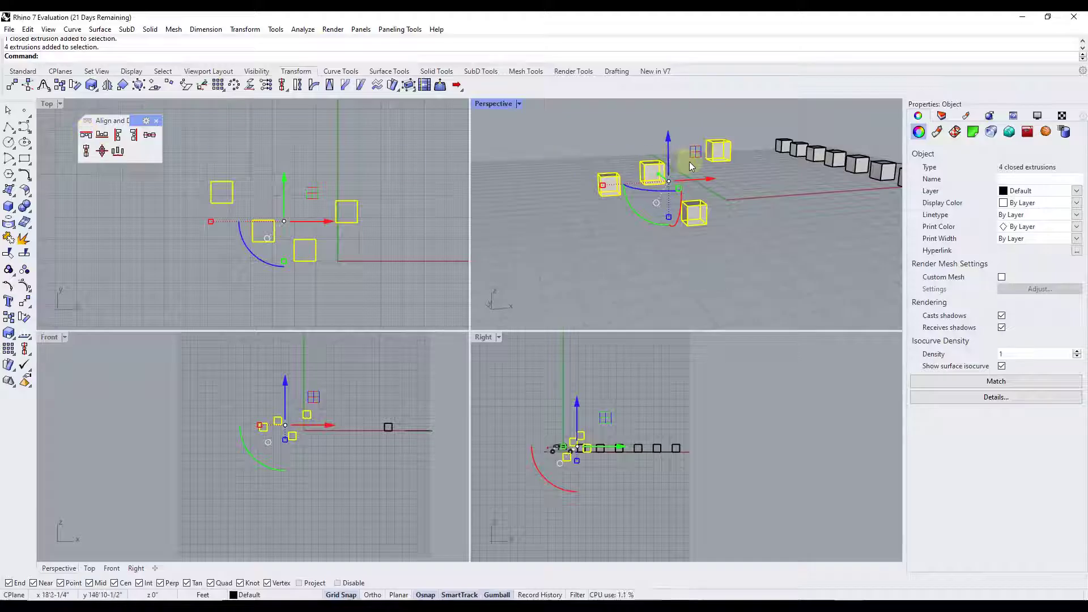
{"action": "scroll", "coordinate": [657, 193], "scroll_direction": "up", "scroll_amount": 3}
{"action": "scroll", "coordinate": [269, 451], "scroll_direction": "up", "scroll_amount": 5}
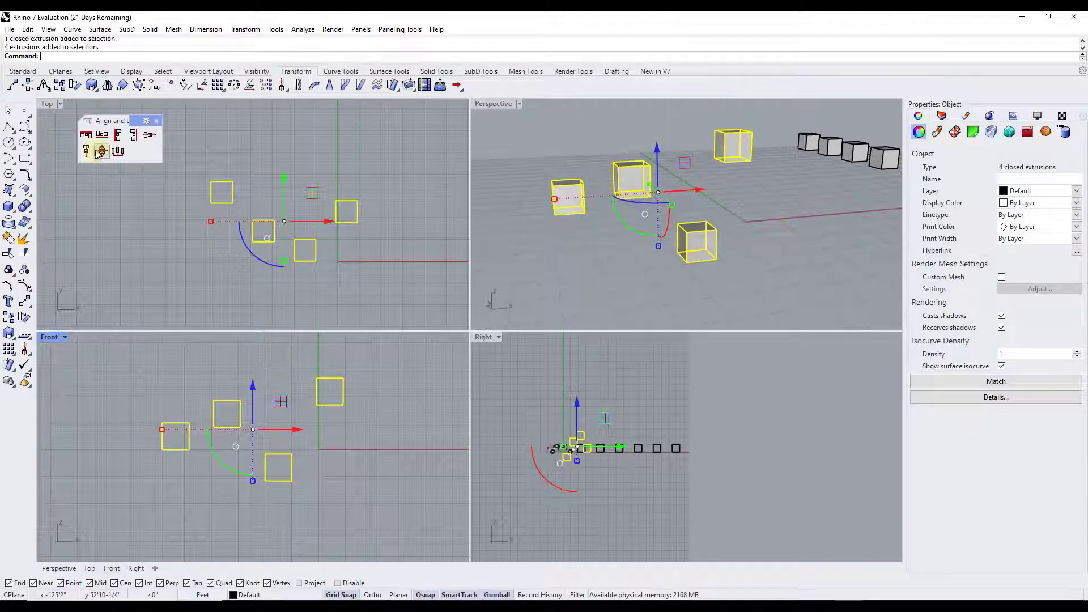
{"action": "left_click", "coordinate": [86, 134]}
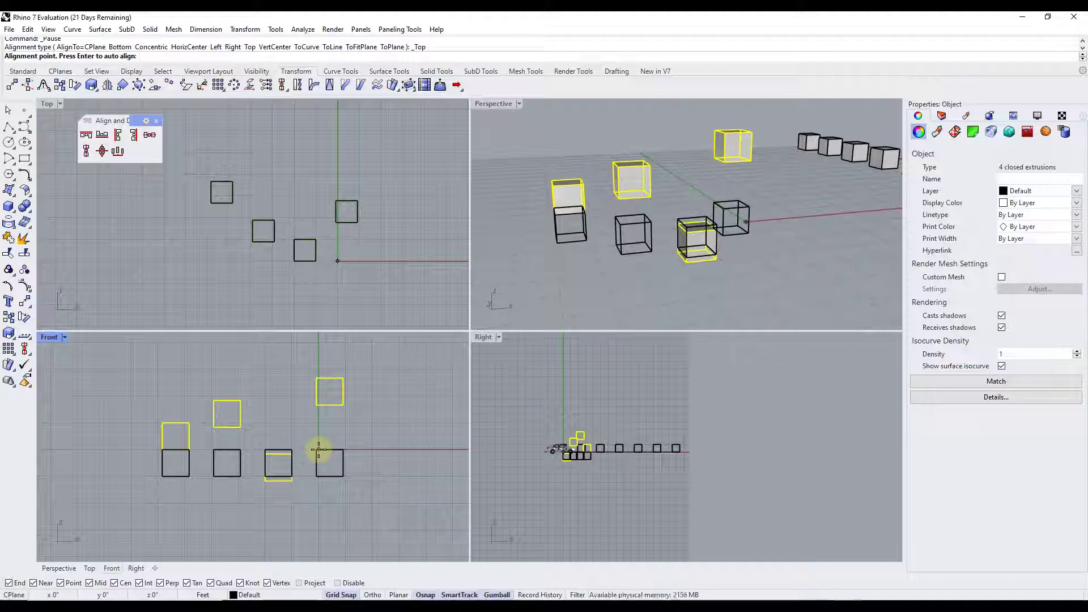
{"action": "left_click", "coordinate": [319, 450]}
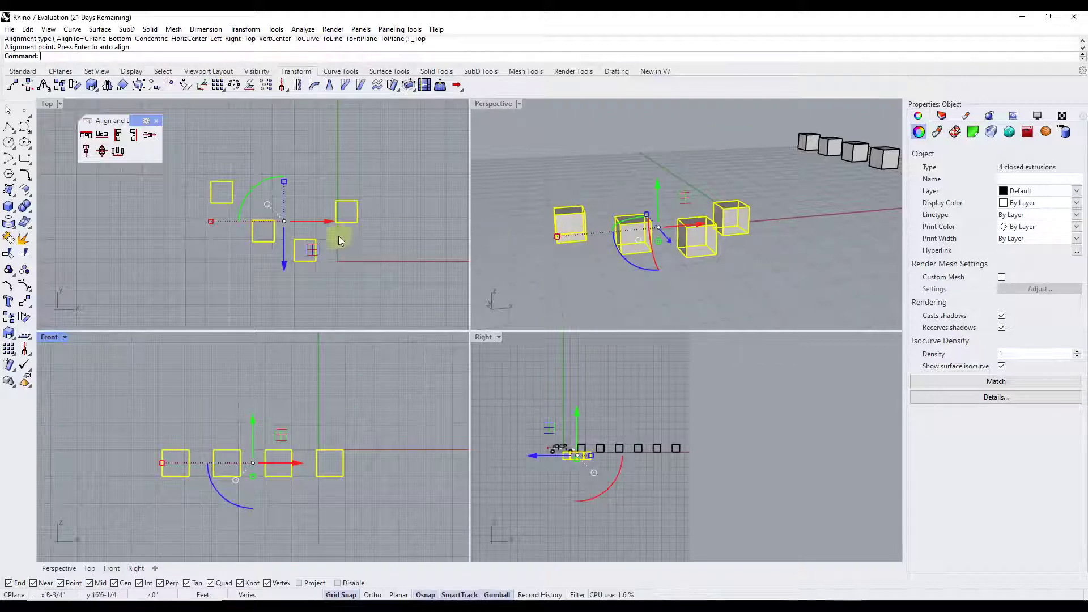
{"action": "right_click_drag", "start_coordinate": [280, 433], "coordinate": [299, 403]}
{"action": "mouse_move", "coordinate": [649, 234]}
{"action": "right_mouse_down"}
{"action": "mouse_move", "coordinate": [629, 230]}
{"action": "mouse_move", "coordinate": [686, 237]}
{"action": "mouse_move", "coordinate": [639, 226]}
{"action": "mouse_move", "coordinate": [652, 213]}
{"action": "right_mouse_up"}
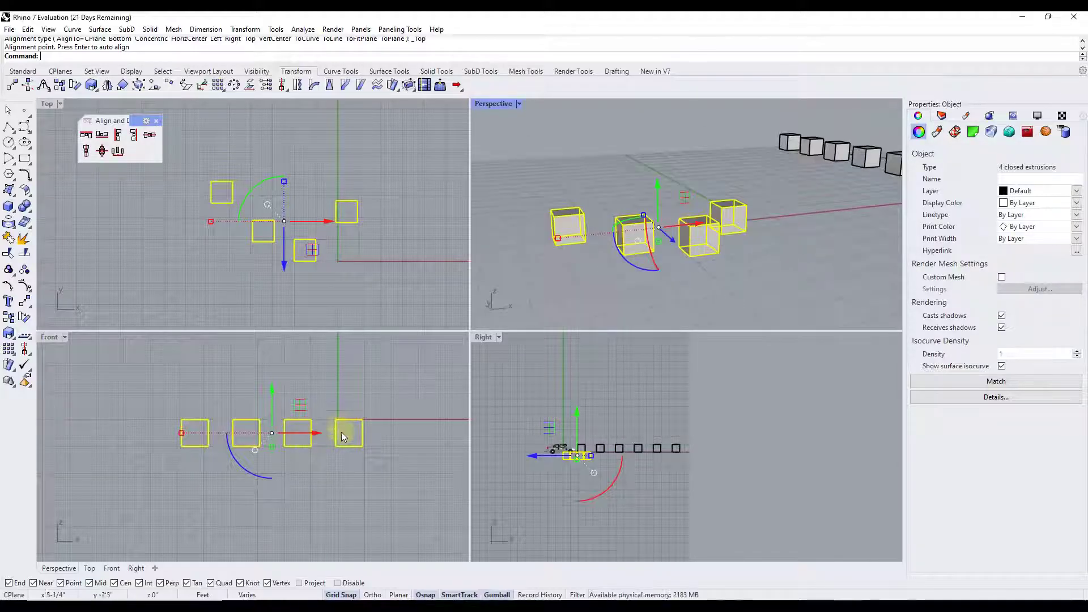
{"action": "right_click_drag", "start_coordinate": [620, 247], "coordinate": [636, 276]}
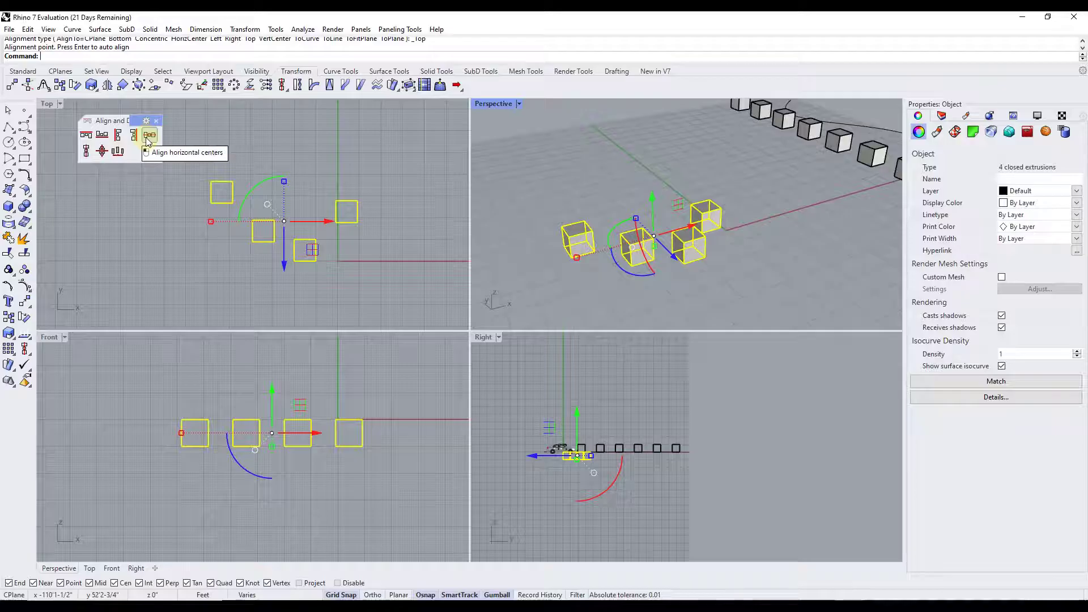
Align the cubes' horizontal centers onto the X axis after cancelling a left-align
{"action": "right_click_drag", "start_coordinate": [711, 291], "coordinate": [652, 267]}
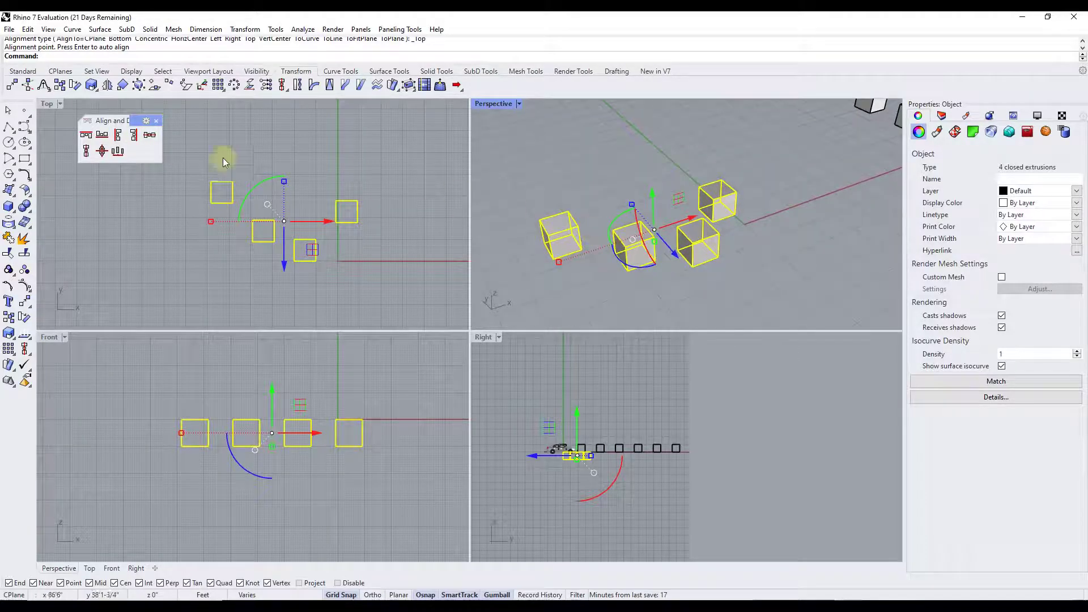
{"action": "left_click", "coordinate": [118, 136]}
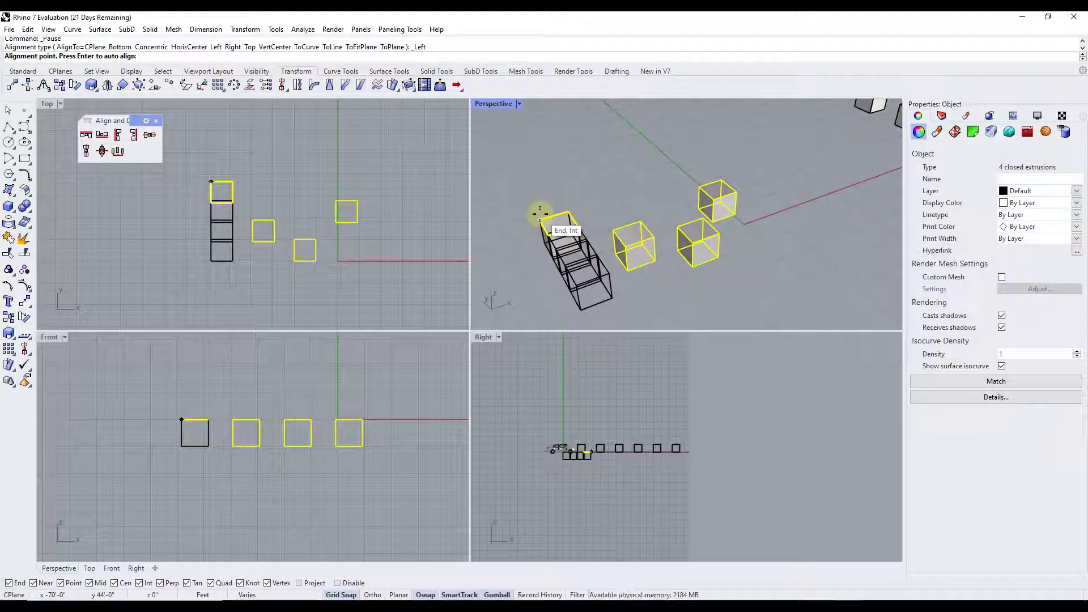
{"action": "key", "text": "Escape"}
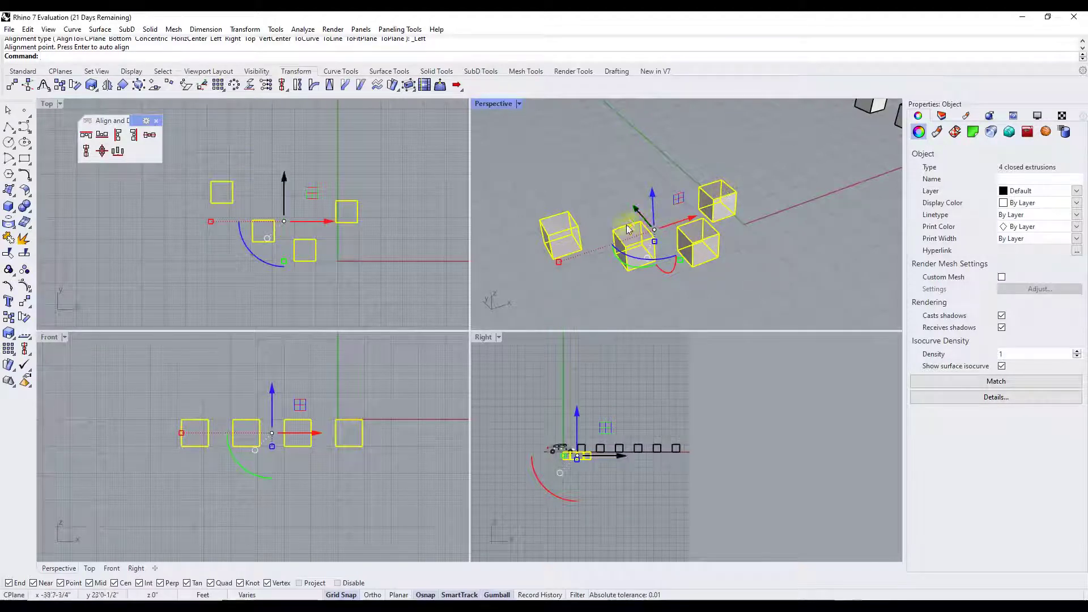
{"action": "left_click", "coordinate": [150, 135]}
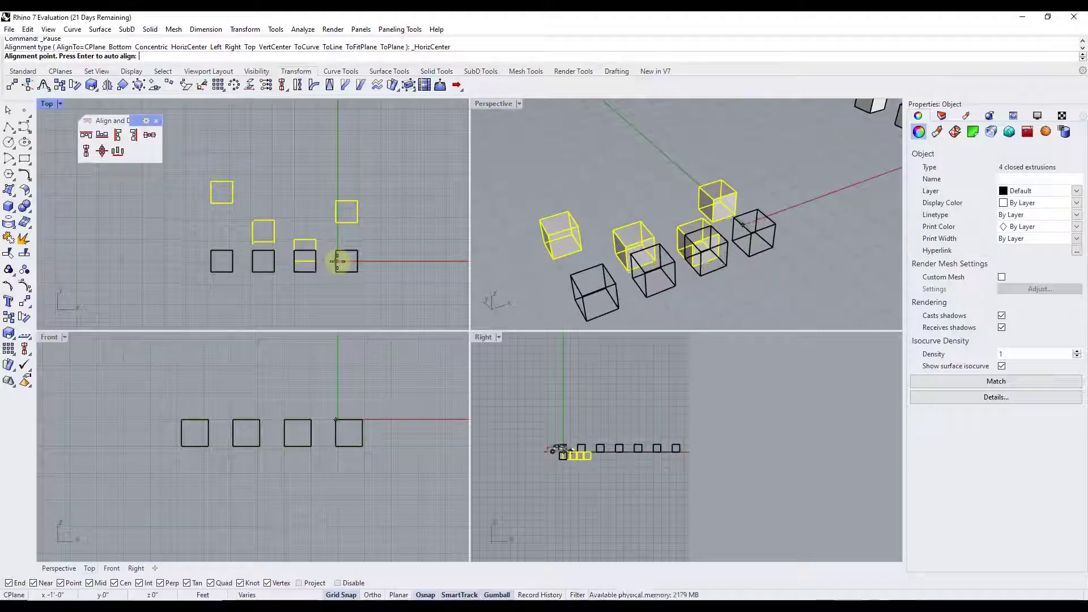
{"action": "left_click", "coordinate": [339, 260]}
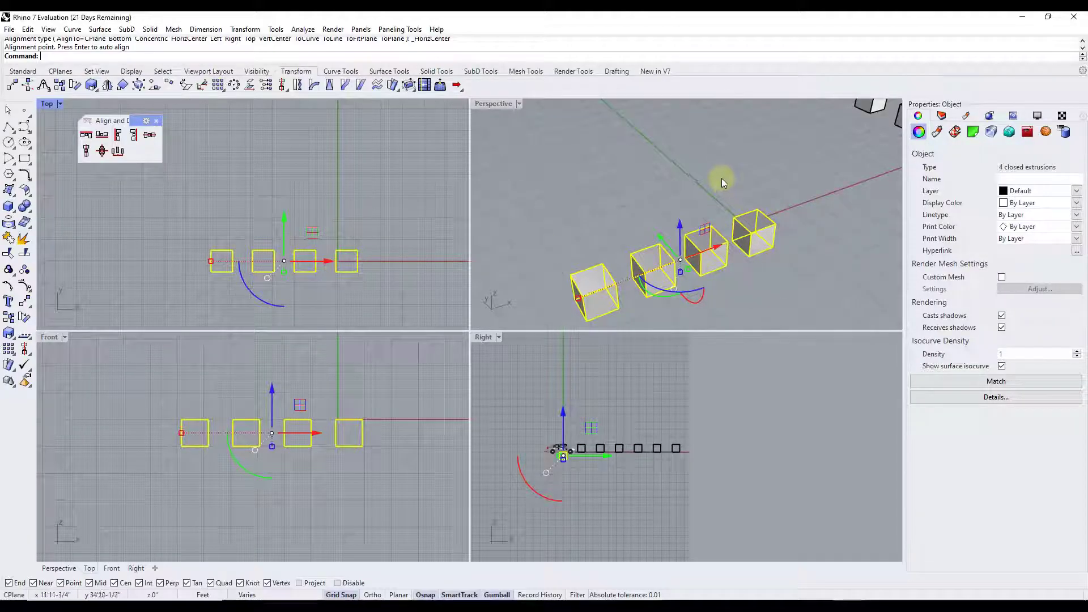
{"action": "right_click_drag", "start_coordinate": [737, 193], "coordinate": [710, 258]}
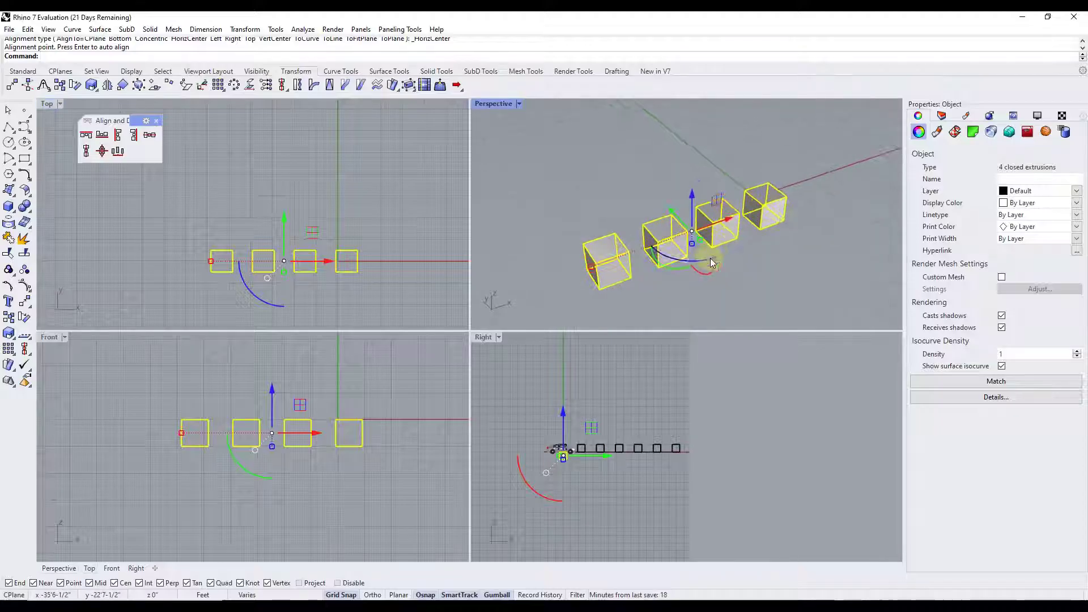
Cancel an Align centers attempt and select only the rightmost cube
{"action": "left_click", "coordinate": [99, 154]}
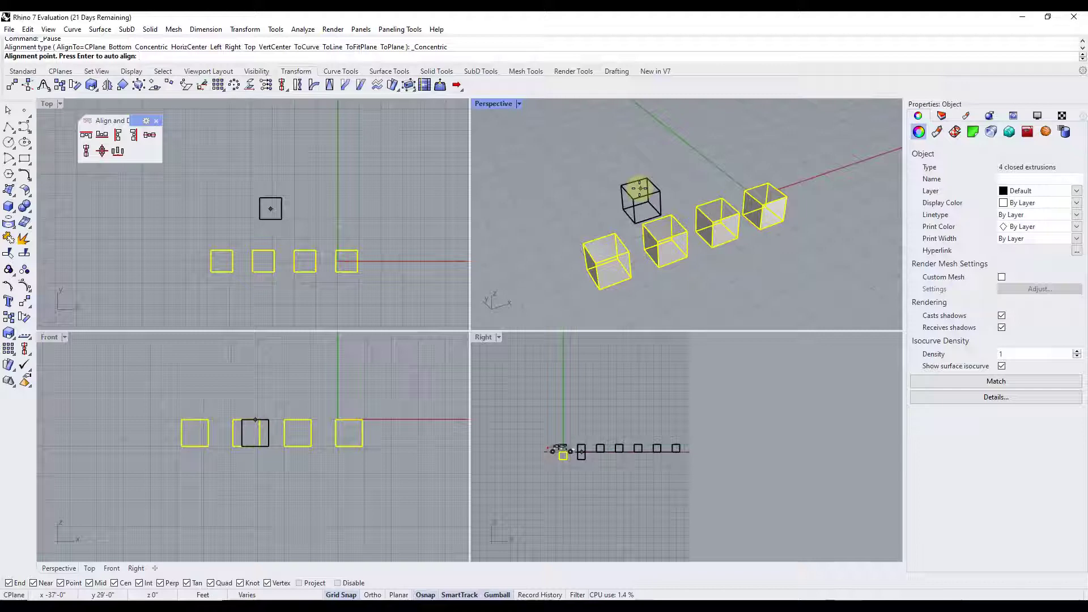
{"action": "key", "text": "Escape"}
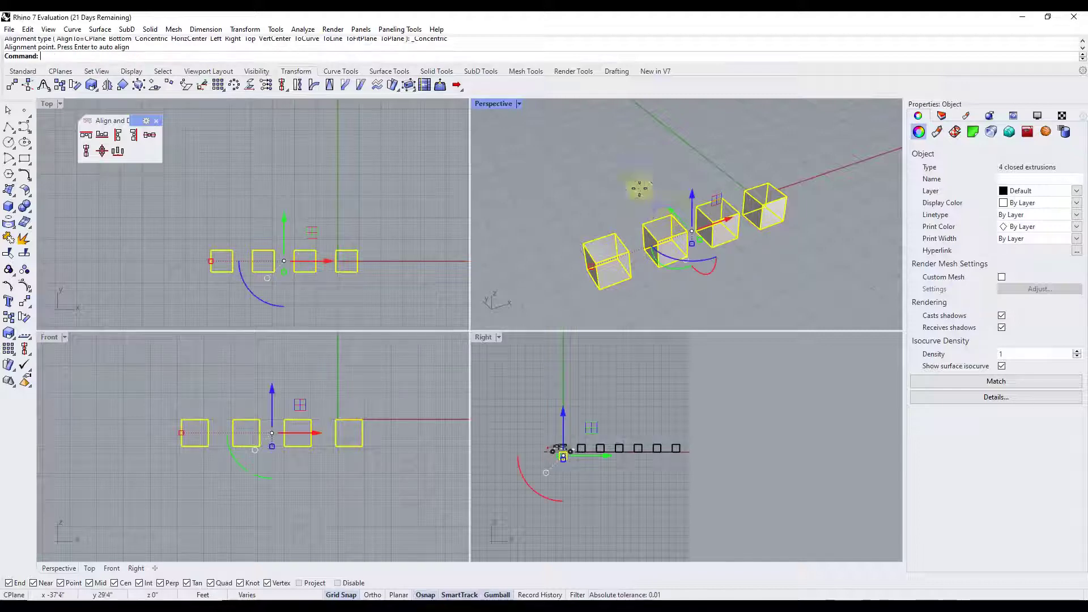
{"action": "left_click", "coordinate": [763, 210]}
Scale the rightmost cube by 2 from its lower corner, then window-select all four cubes
{"action": "type", "text": "Scale"}
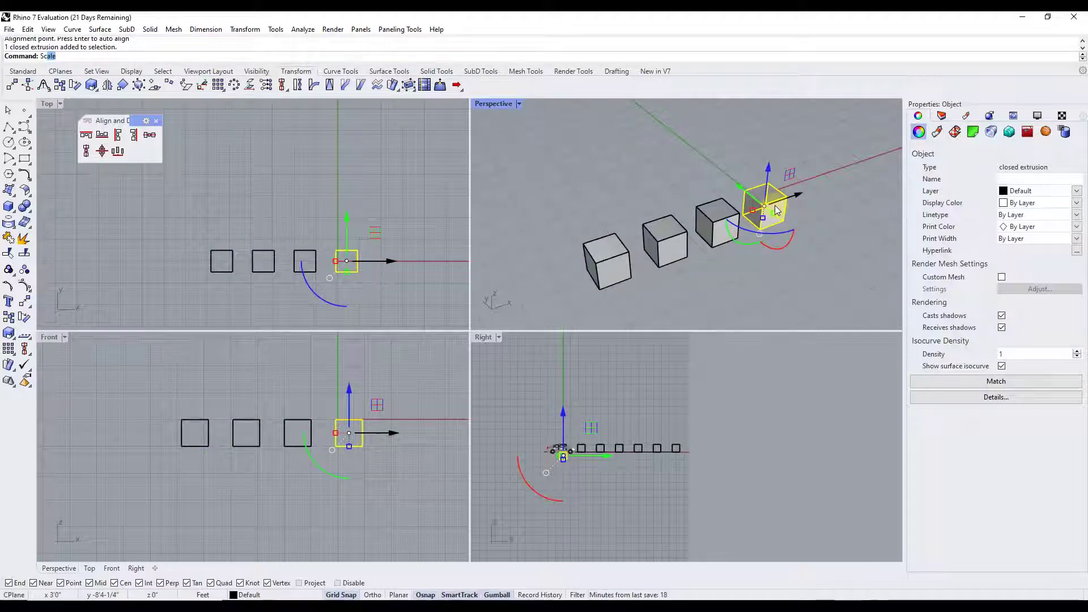
{"action": "key", "text": "Return"}
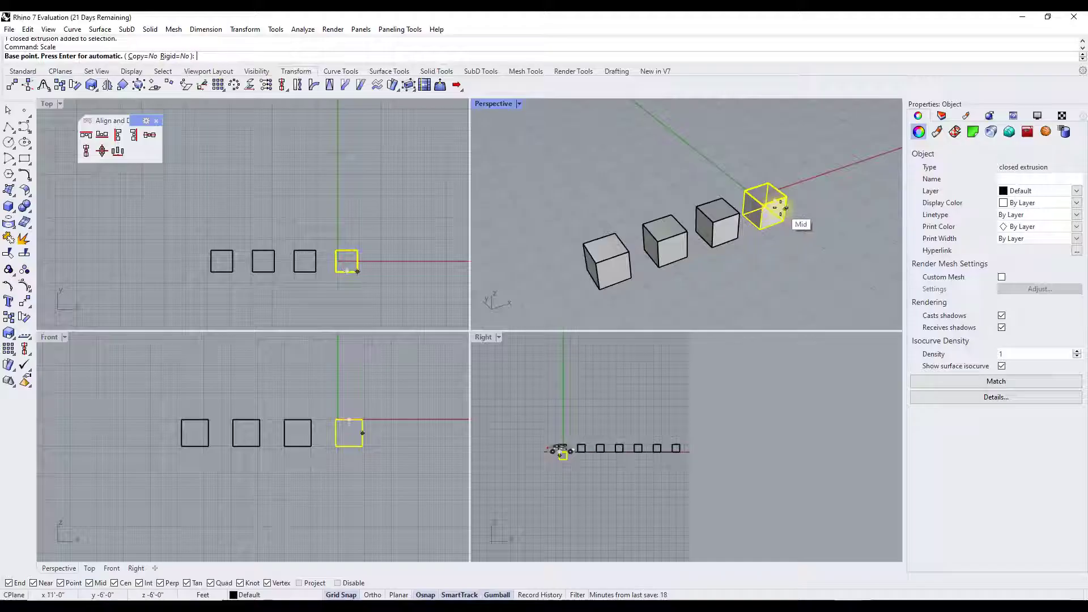
{"action": "left_click", "coordinate": [760, 230]}
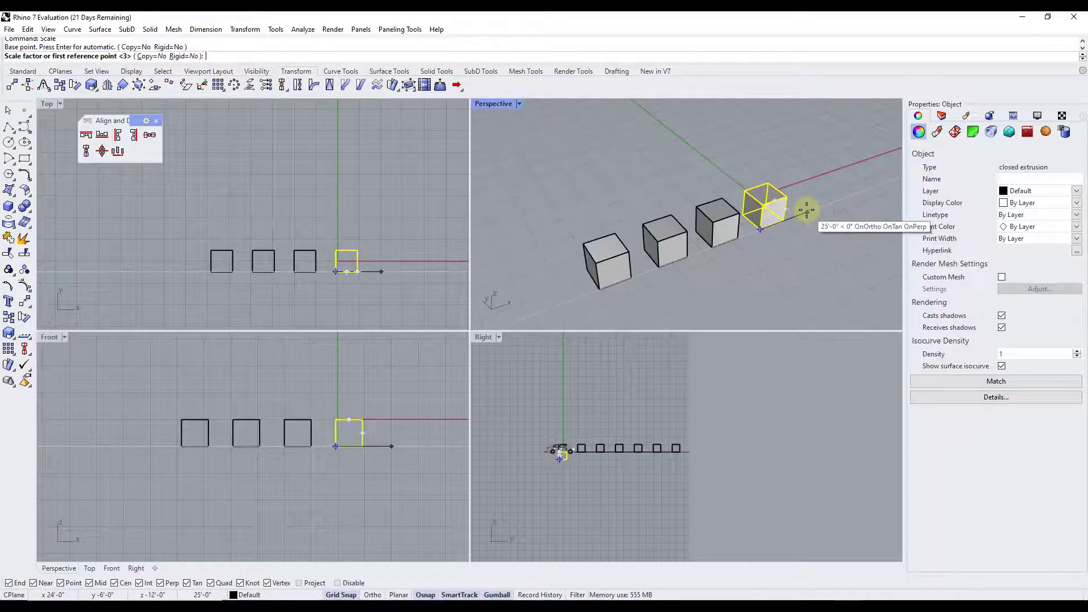
{"action": "type", "text": "2"}
{"action": "key", "text": "Return"}
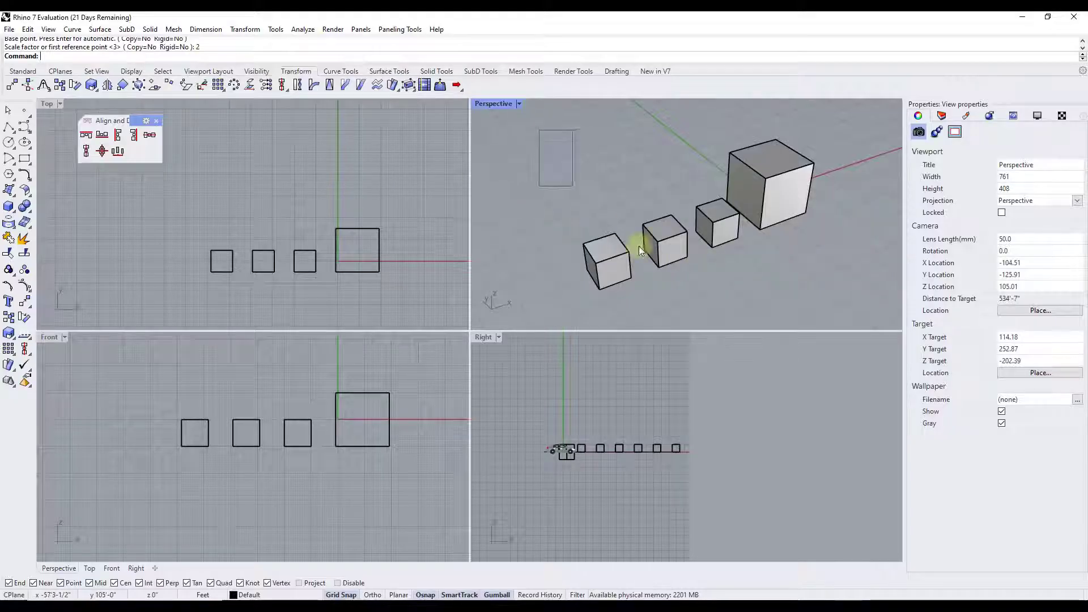
{"action": "left_click_drag", "start_coordinate": [539, 130], "coordinate": [839, 313]}
Try aligning the four cubes on a common center, then undo it
{"action": "left_click", "coordinate": [102, 151]}
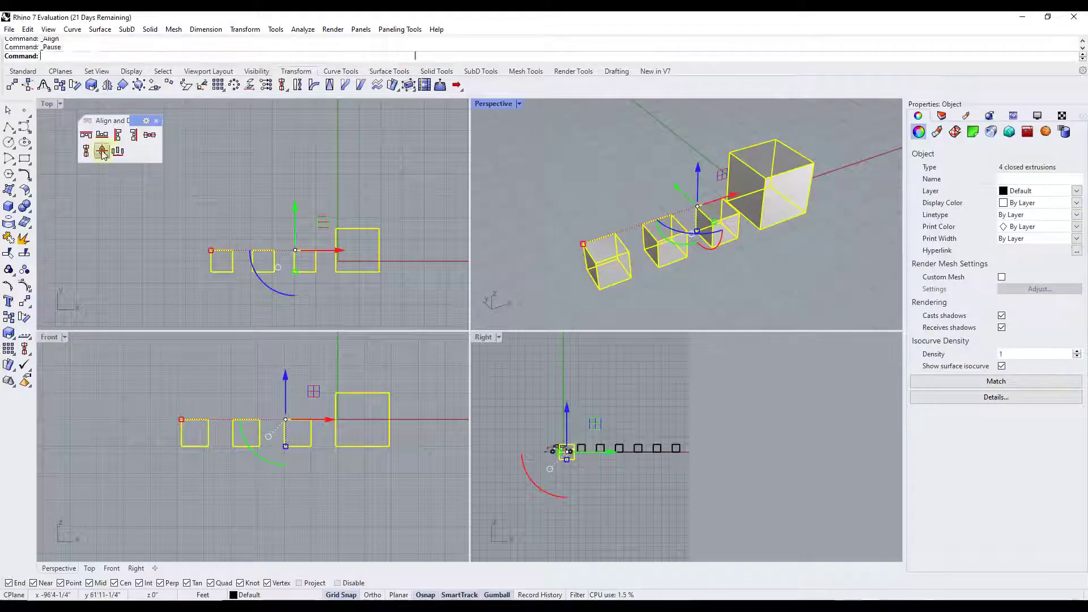
{"action": "left_click", "coordinate": [682, 182]}
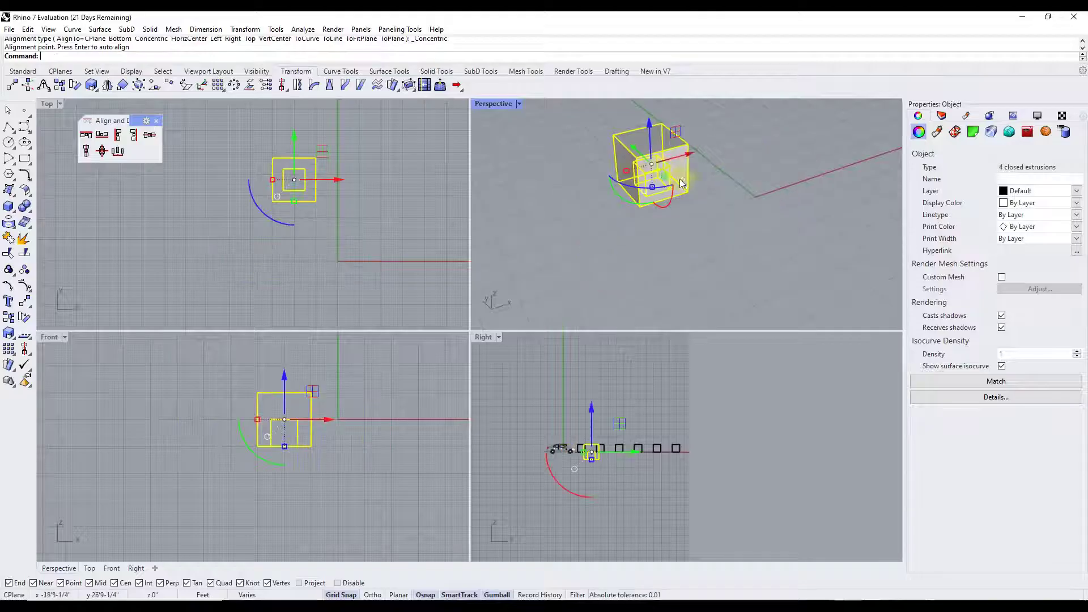
{"action": "right_click_drag", "start_coordinate": [682, 182], "coordinate": [734, 168]}
{"action": "key", "text": "Escape"}
{"action": "key", "text": "ctrl+z"}
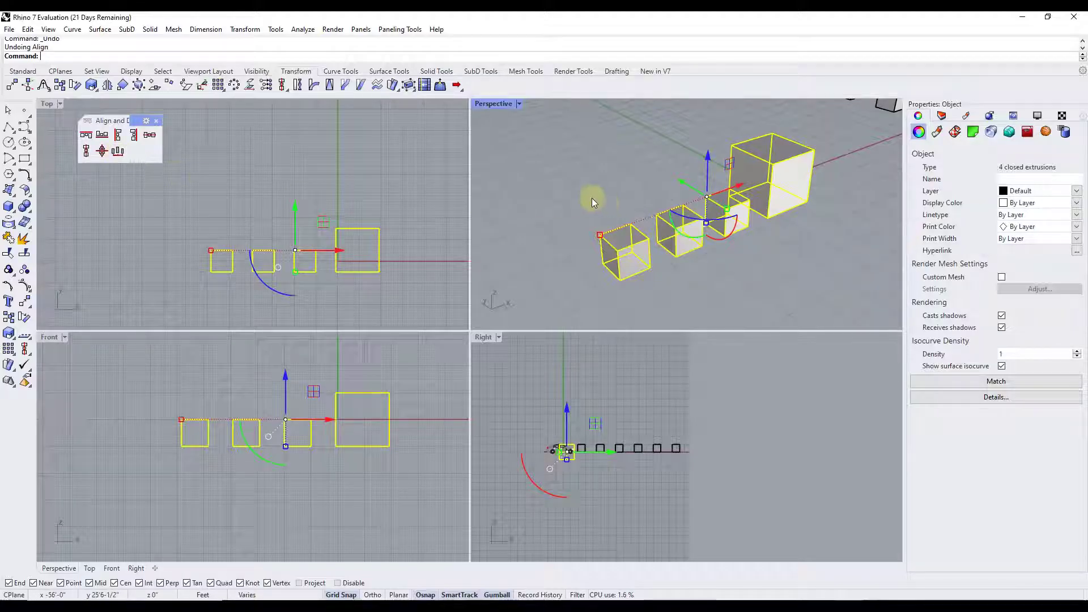
Select the first car at the near end of the parking row
{"action": "scroll", "coordinate": [584, 190], "scroll_direction": "down", "scroll_amount": 5}
{"action": "right_click_drag", "start_coordinate": [712, 163], "coordinate": [644, 218]}
{"action": "left_click", "coordinate": [572, 275]}
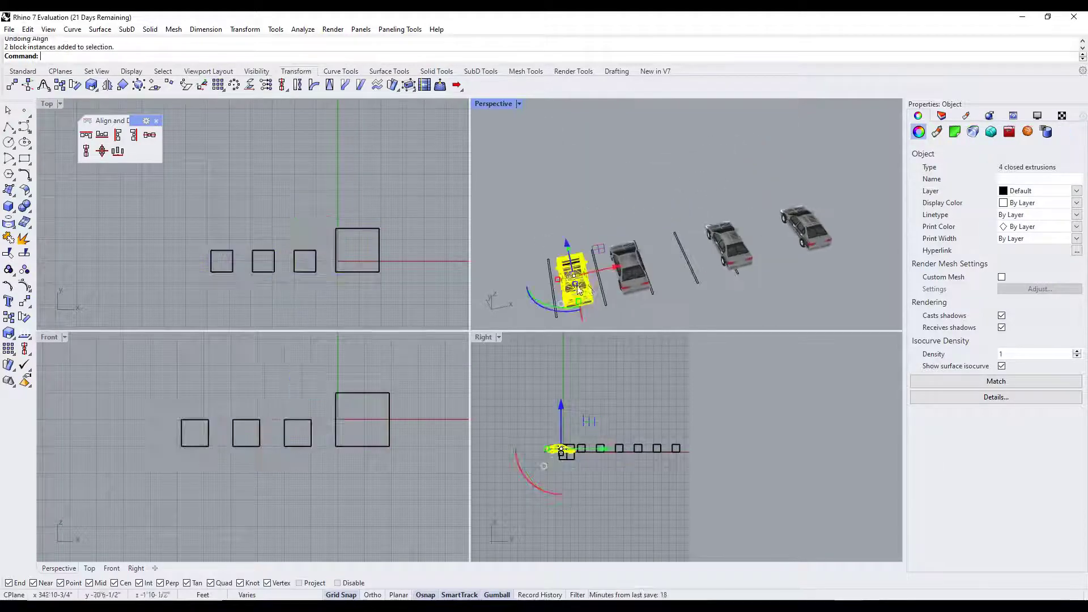
{"action": "right_click_drag", "start_coordinate": [654, 283], "coordinate": [649, 250]}
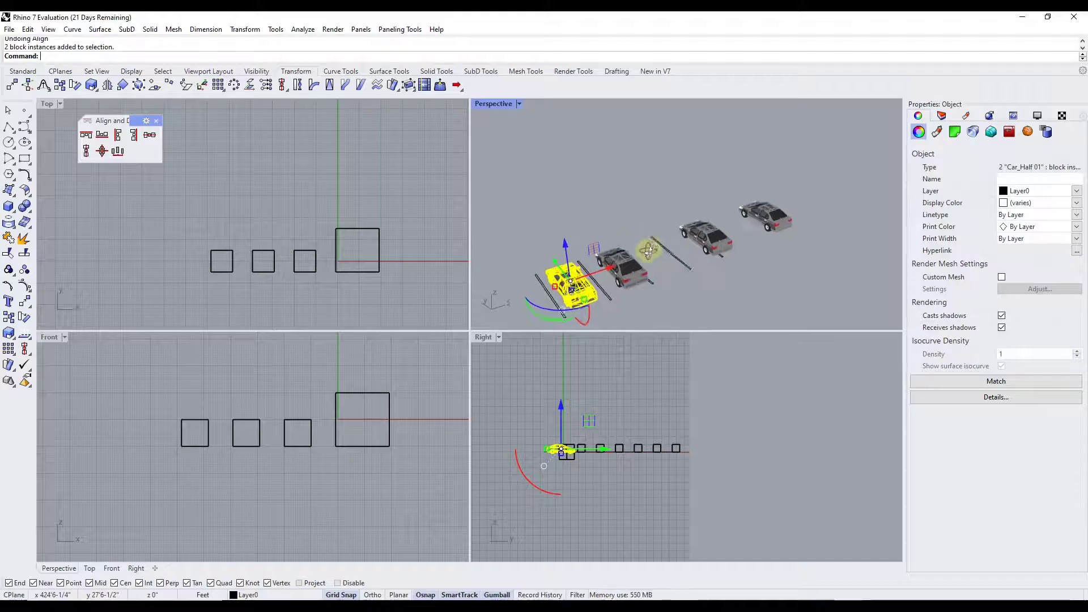
Maximize the Perspective view, select all four cars, and start Distribute objects
{"action": "double_click", "coordinate": [489, 103]}
{"action": "right_click_drag", "start_coordinate": [499, 204], "coordinate": [491, 348]}
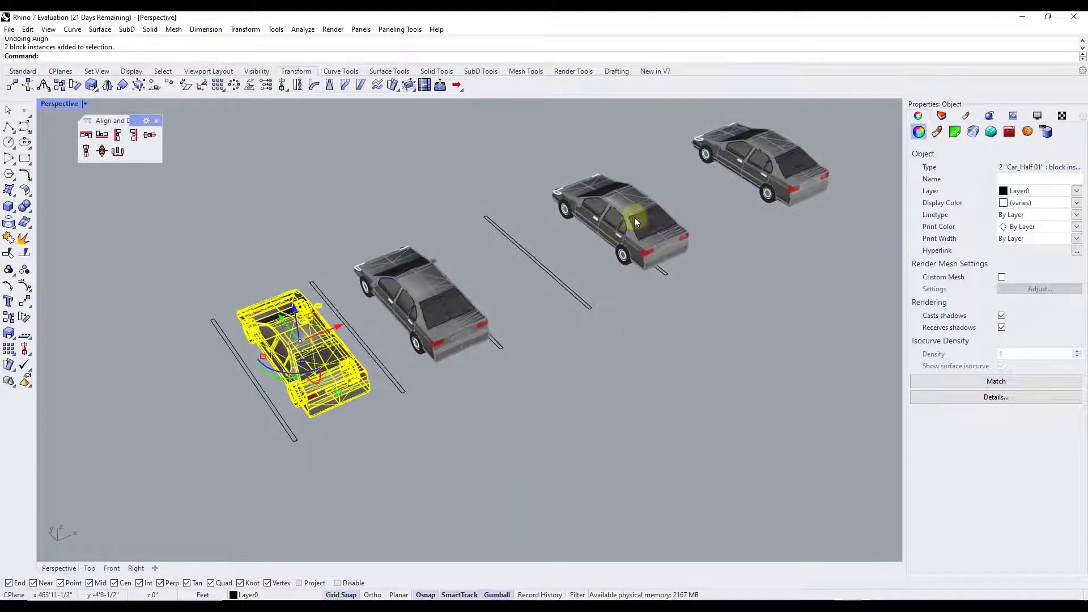
{"action": "left_click", "coordinate": [429, 305], "text": "shift"}
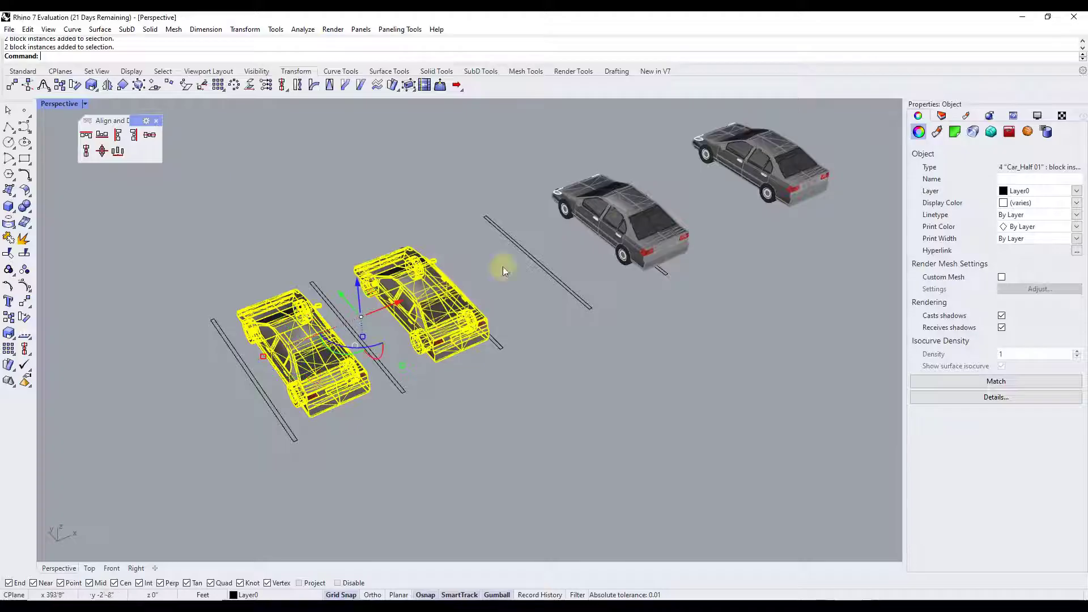
{"action": "left_click", "coordinate": [618, 222], "text": "shift"}
{"action": "left_click", "coordinate": [756, 162], "text": "shift"}
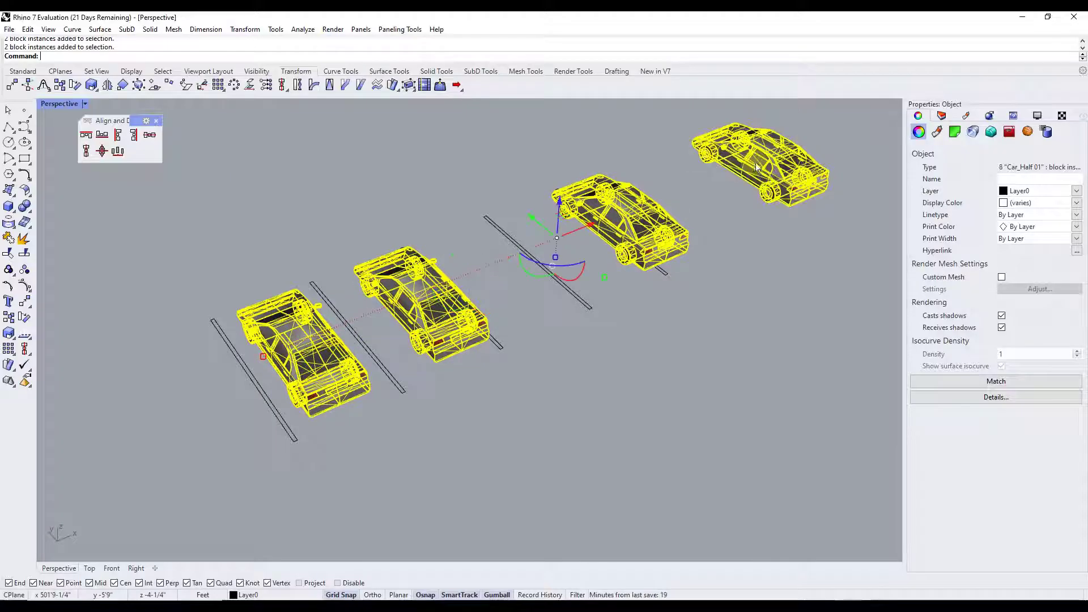
{"action": "left_click", "coordinate": [119, 153]}
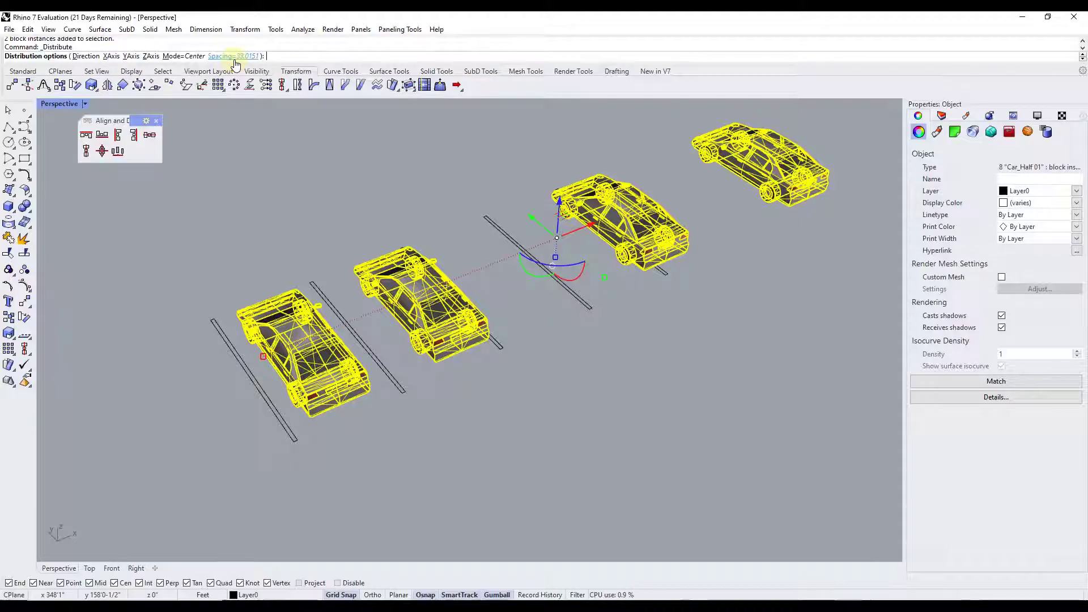
Switch the maximized viewport to the Top view
{"action": "left_click", "coordinate": [84, 103]}
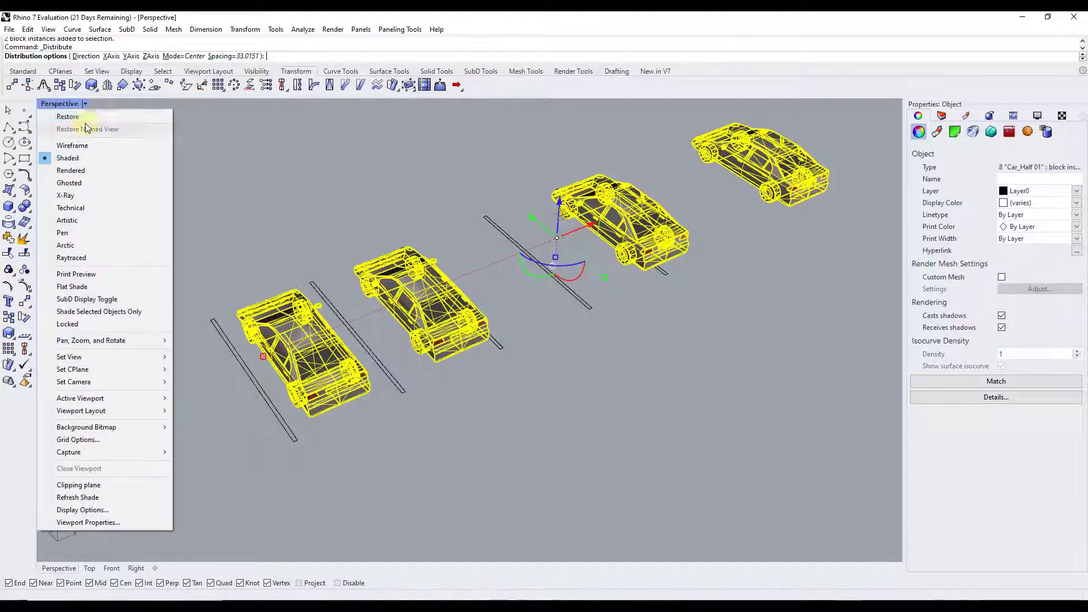
{"action": "mouse_move", "coordinate": [100, 356]}
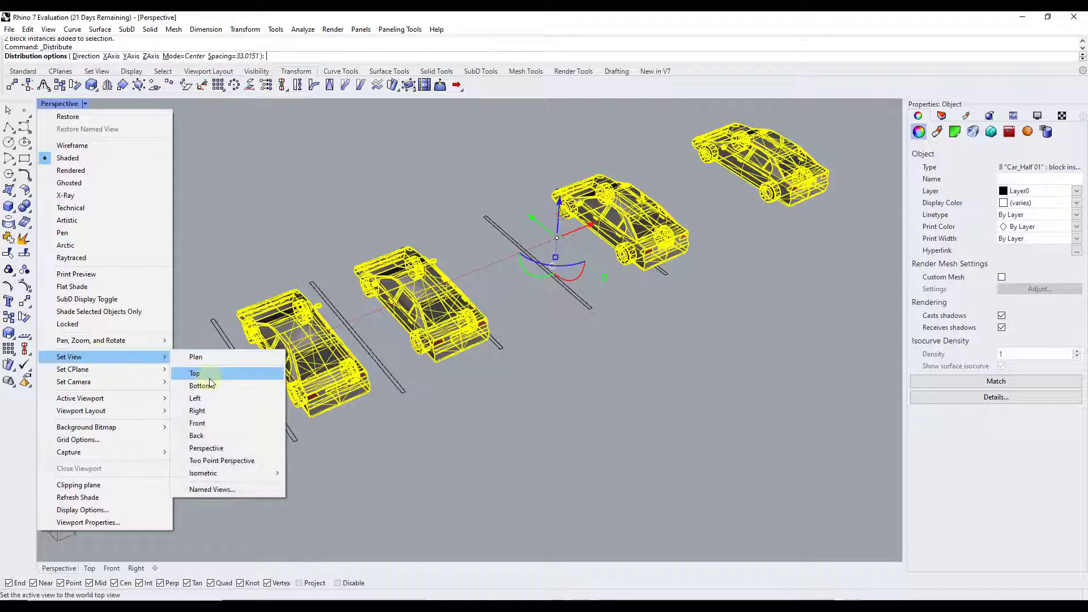
{"action": "left_click", "coordinate": [209, 378]}
{"action": "scroll", "coordinate": [373, 365], "scroll_direction": "down", "scroll_amount": 5}
{"action": "scroll", "coordinate": [352, 436], "scroll_direction": "up", "scroll_amount": 4}
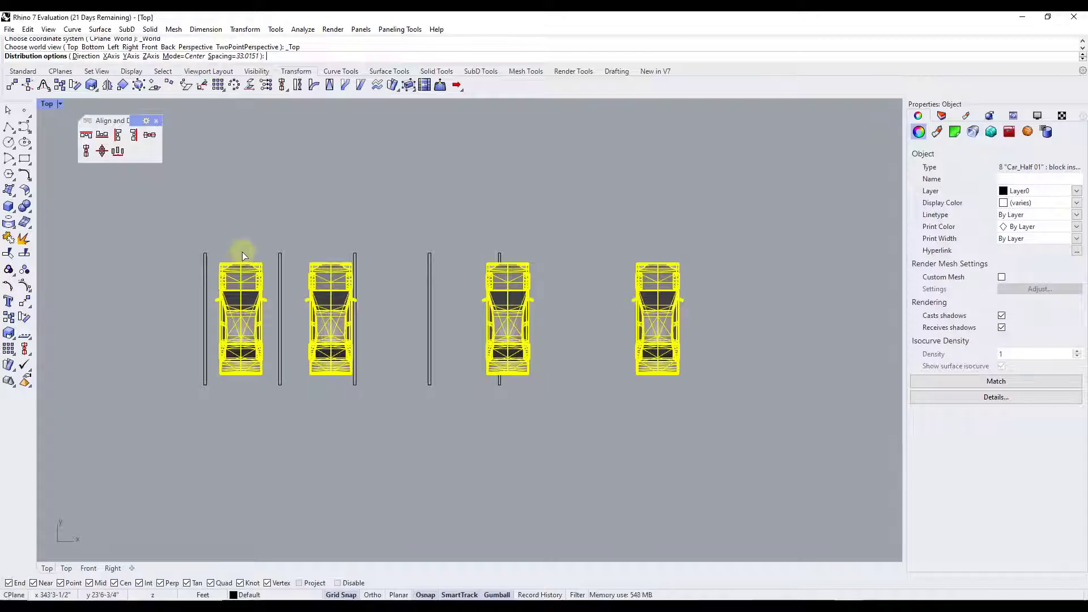
Distribute the cars along X at spacing 32, then shift them left between the parking lines
{"action": "left_click", "coordinate": [219, 57]}
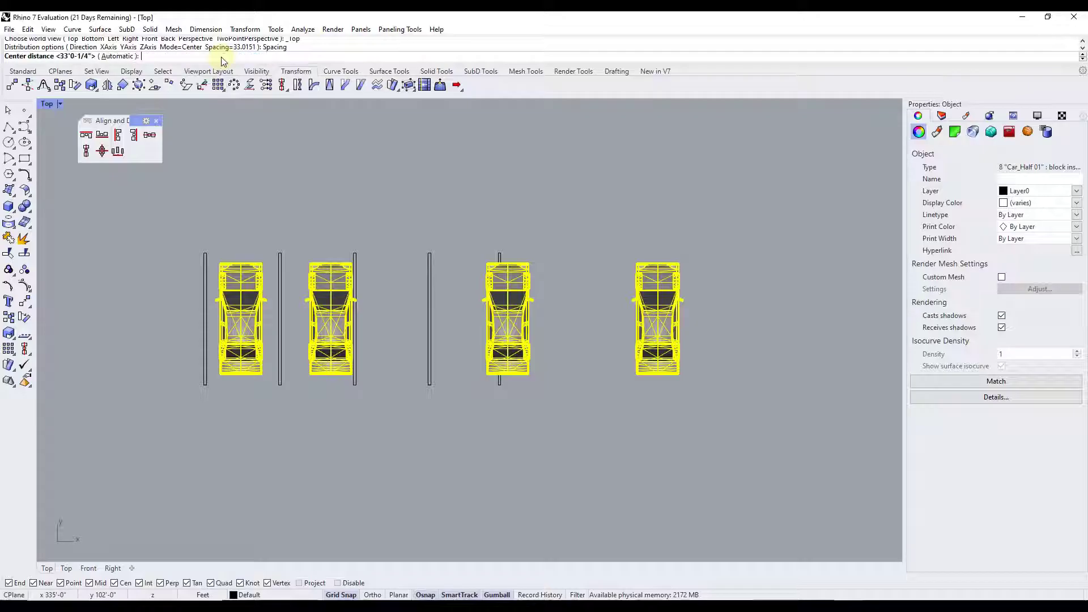
{"action": "left_click", "coordinate": [240, 253]}
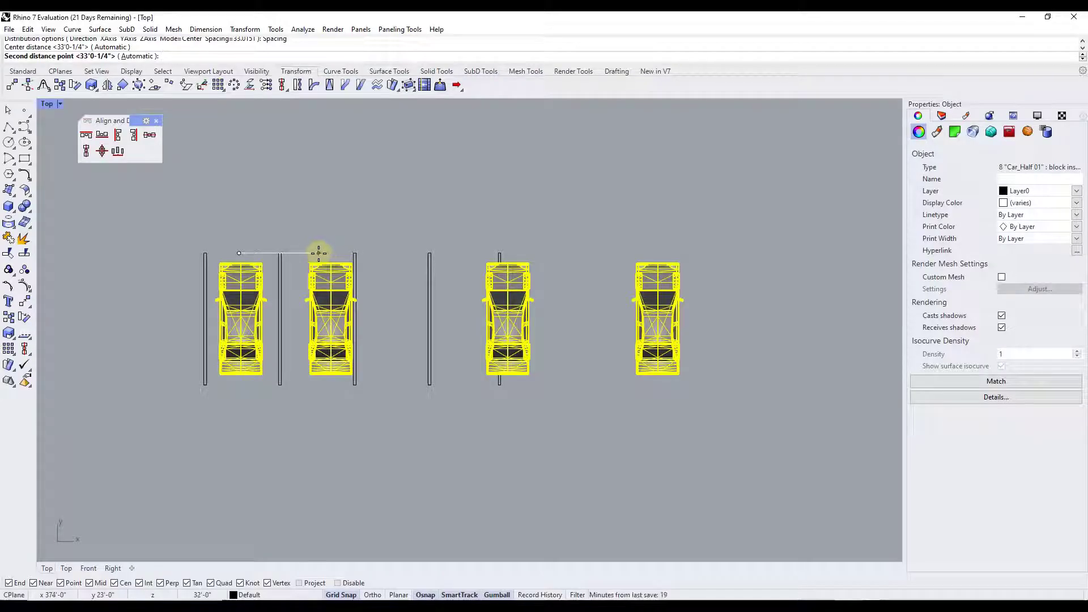
{"action": "left_click", "coordinate": [319, 254]}
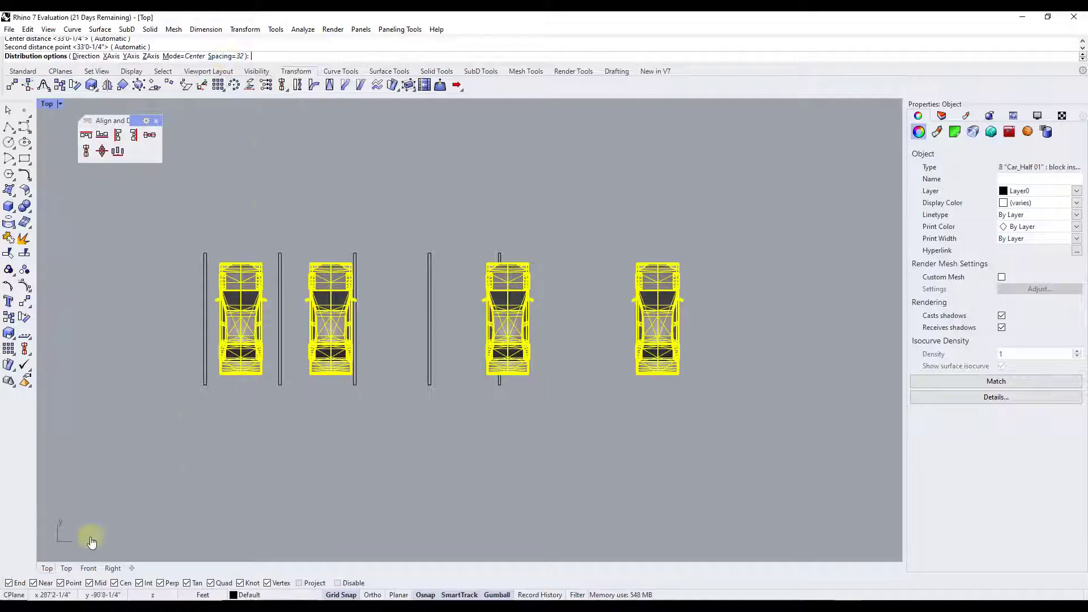
{"action": "left_click", "coordinate": [111, 55]}
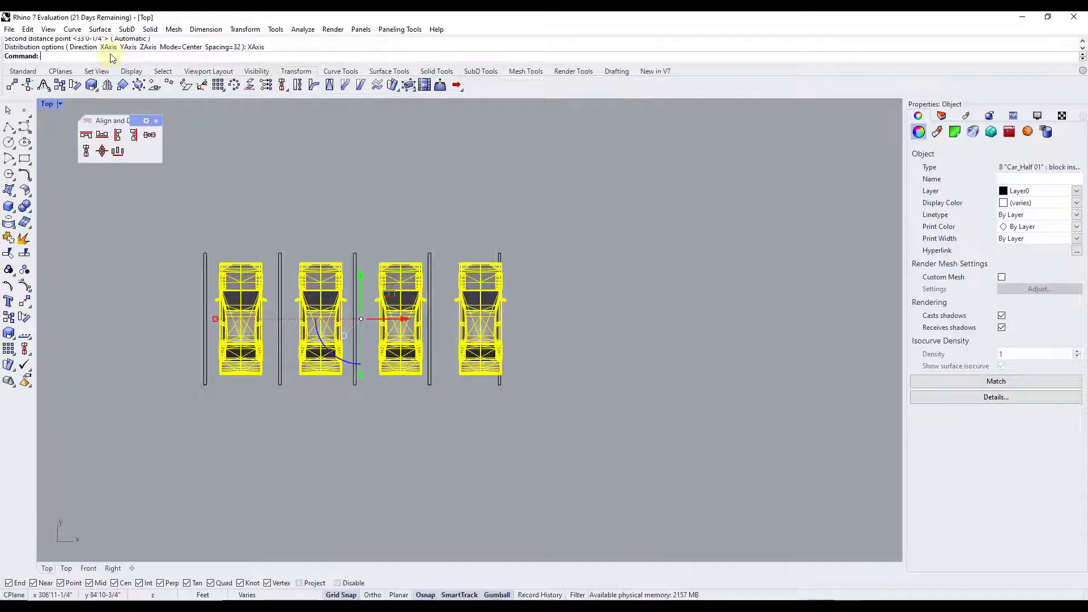
{"action": "left_click_drag", "start_coordinate": [406, 319], "coordinate": [403, 321]}
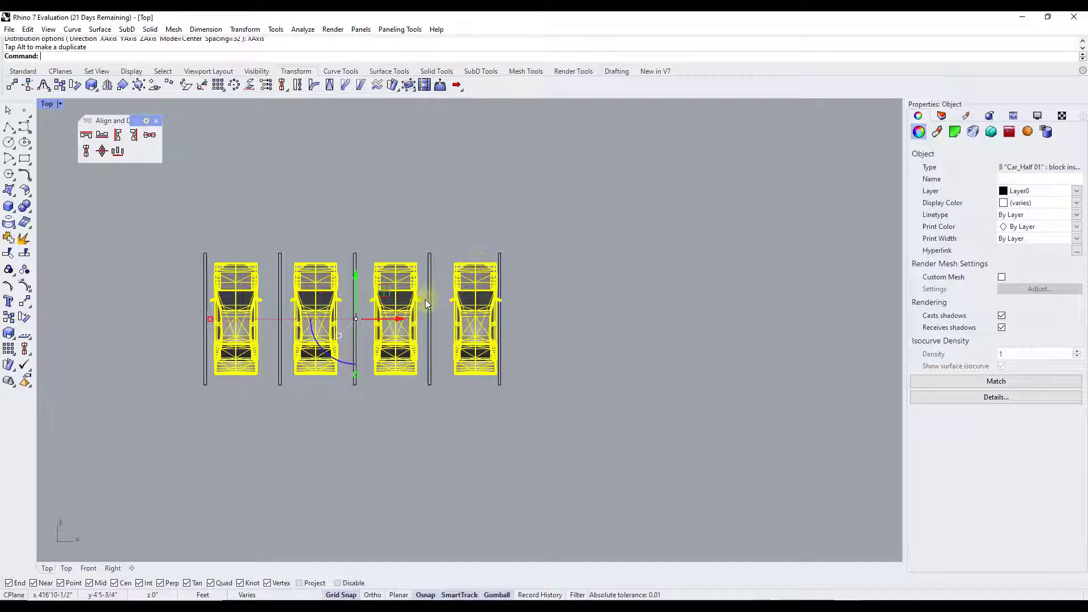
{"action": "left_click_drag", "start_coordinate": [398, 320], "coordinate": [402, 321]}
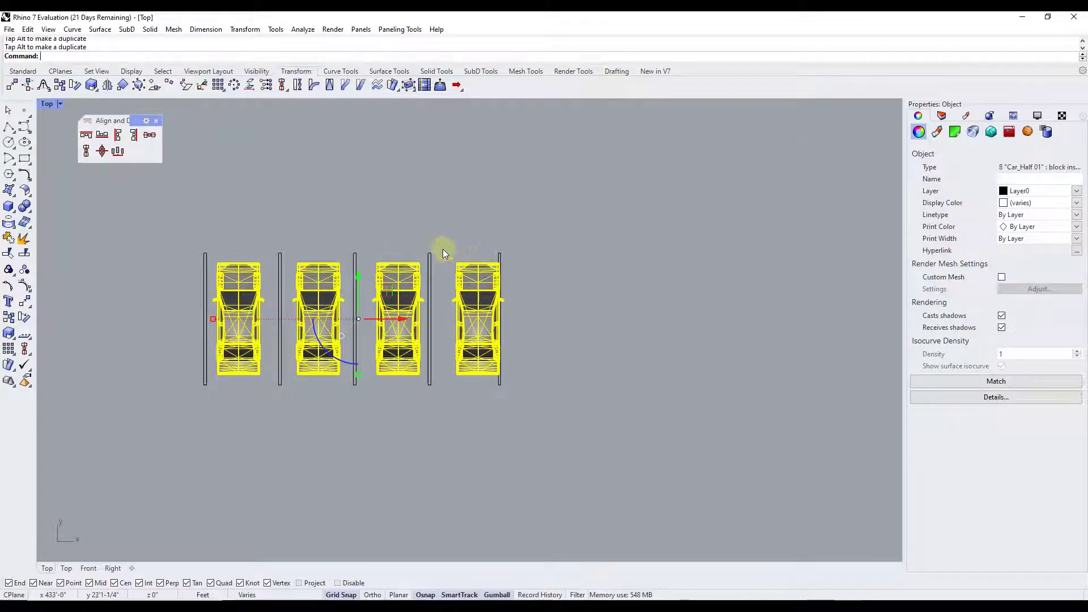
Redistribute the cars along the X axis at 30 spacing, matching the parking-line gap
{"action": "left_click", "coordinate": [119, 151]}
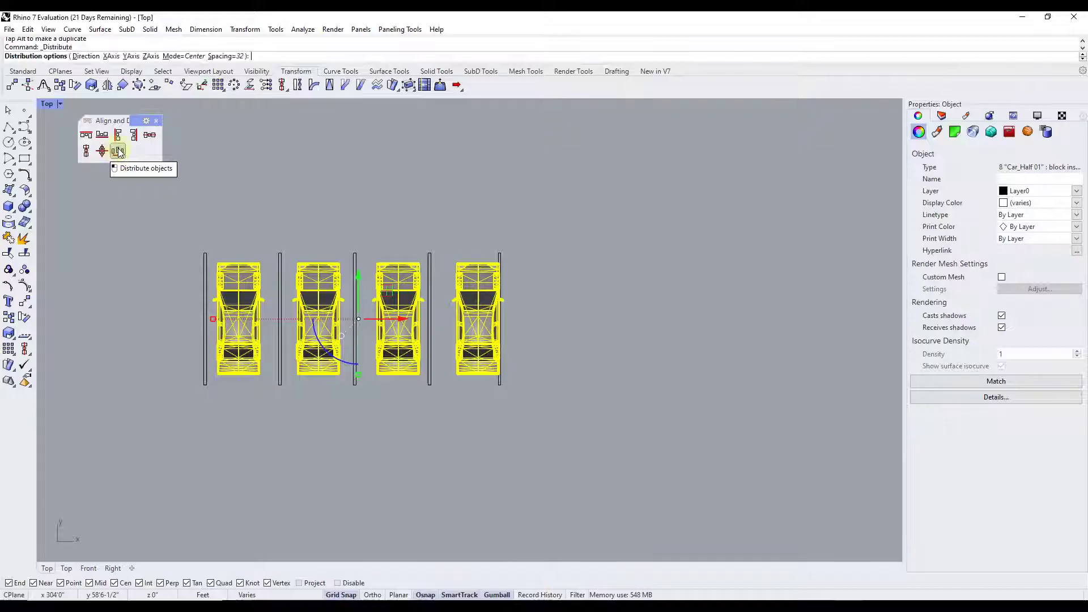
{"action": "left_click", "coordinate": [229, 56]}
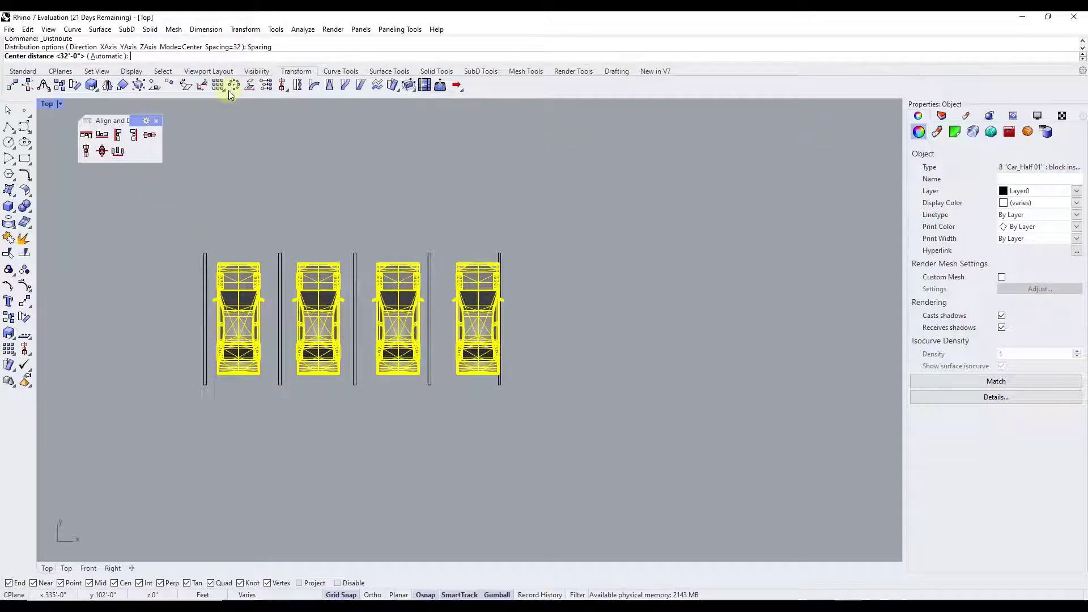
{"action": "left_click", "coordinate": [205, 253]}
{"action": "left_click", "coordinate": [276, 251]}
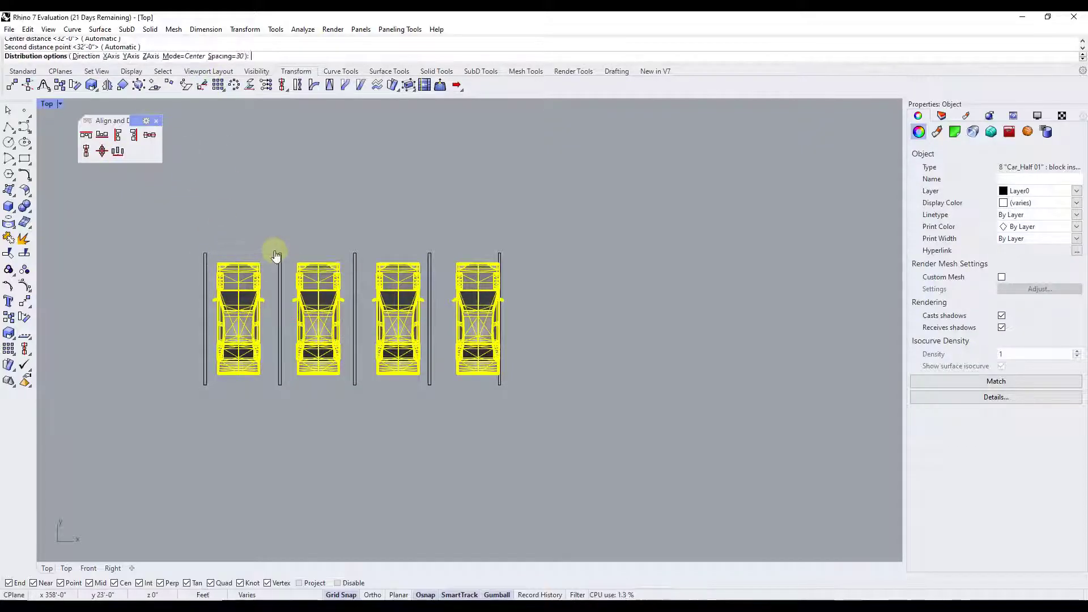
{"action": "left_click", "coordinate": [112, 56]}
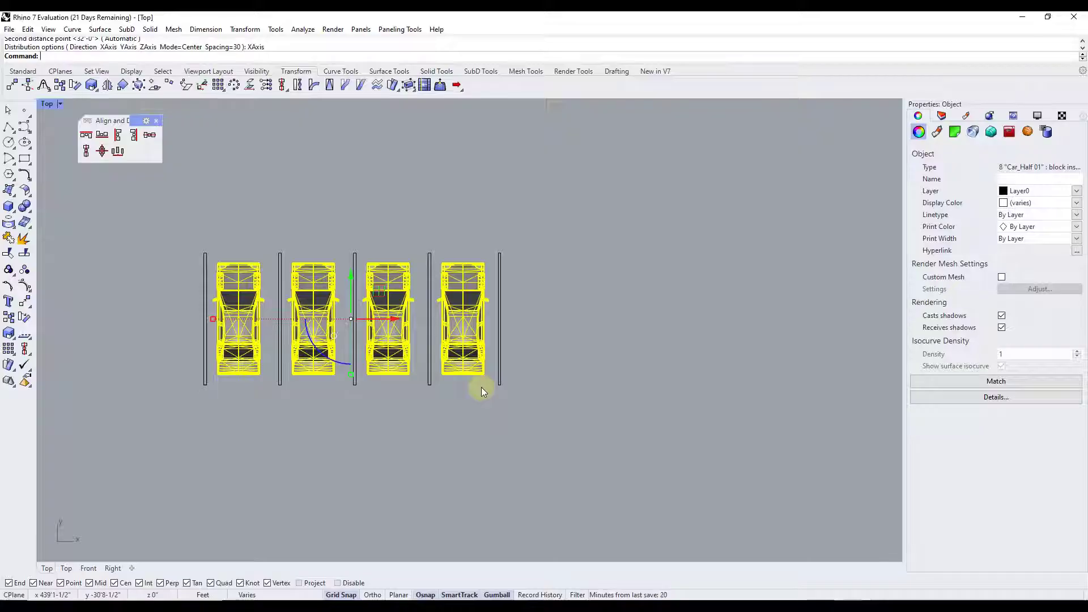
{"action": "scroll", "coordinate": [377, 351], "scroll_direction": "down", "scroll_amount": 2}
Start Align and window-select the row of seven cubes beside the curve as objects to align
{"action": "scroll", "coordinate": [252, 381], "scroll_direction": "up", "scroll_amount": 2}
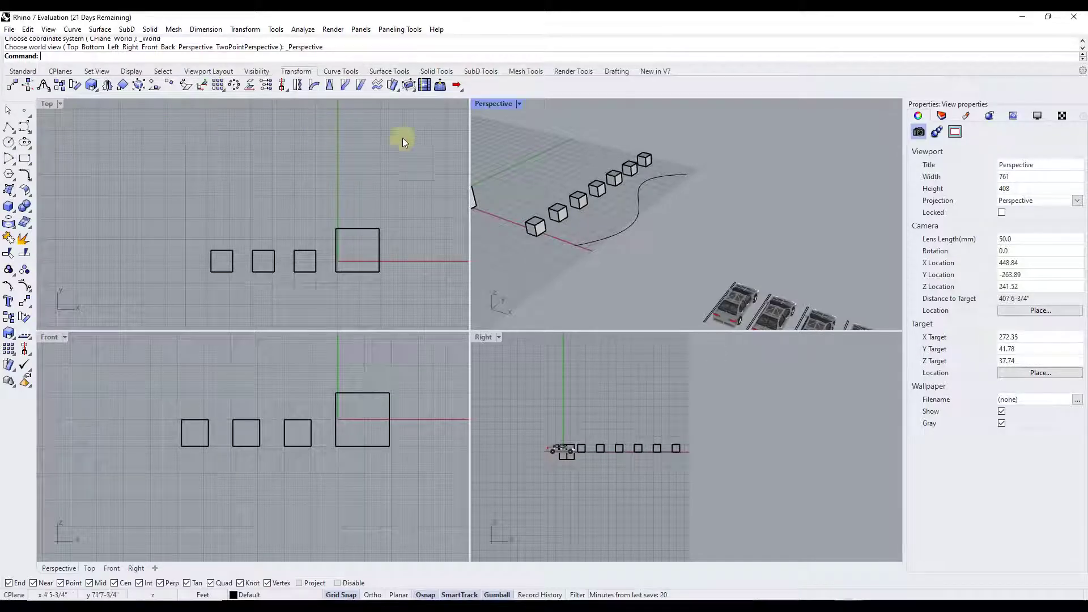
{"action": "right_click_drag", "start_coordinate": [587, 186], "coordinate": [602, 188]}
{"action": "scroll", "coordinate": [584, 216], "scroll_direction": "up", "scroll_amount": 2}
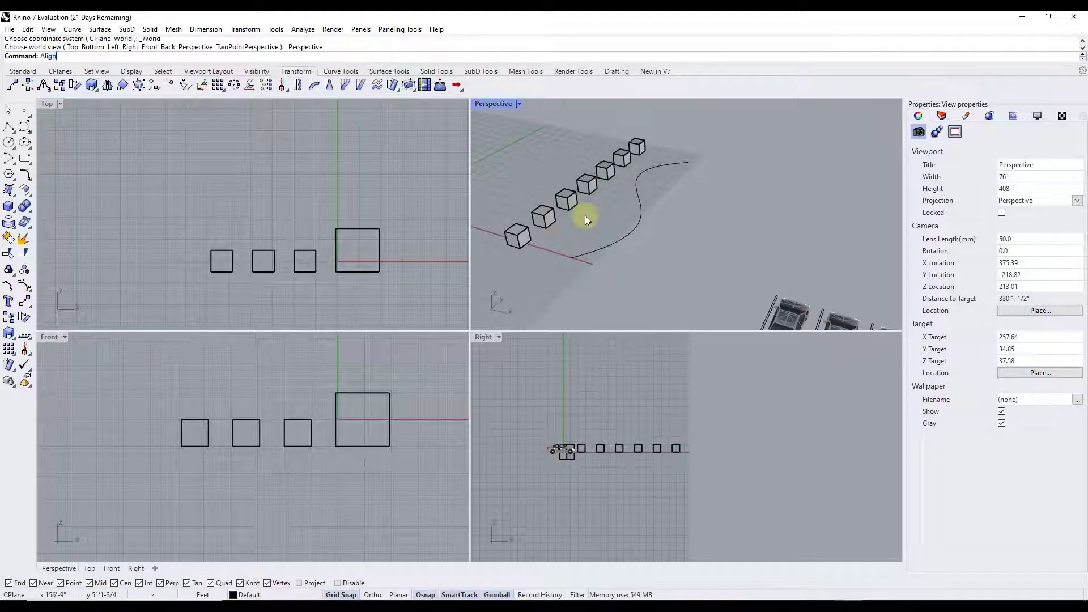
{"action": "key", "text": "Return"}
{"action": "right_click_drag", "start_coordinate": [557, 247], "coordinate": [528, 175]}
{"action": "left_click_drag", "start_coordinate": [575, 282], "coordinate": [583, 284]}
{"action": "right_click_drag", "start_coordinate": [583, 284], "coordinate": [645, 192]}
{"action": "right_click", "coordinate": [650, 190]}
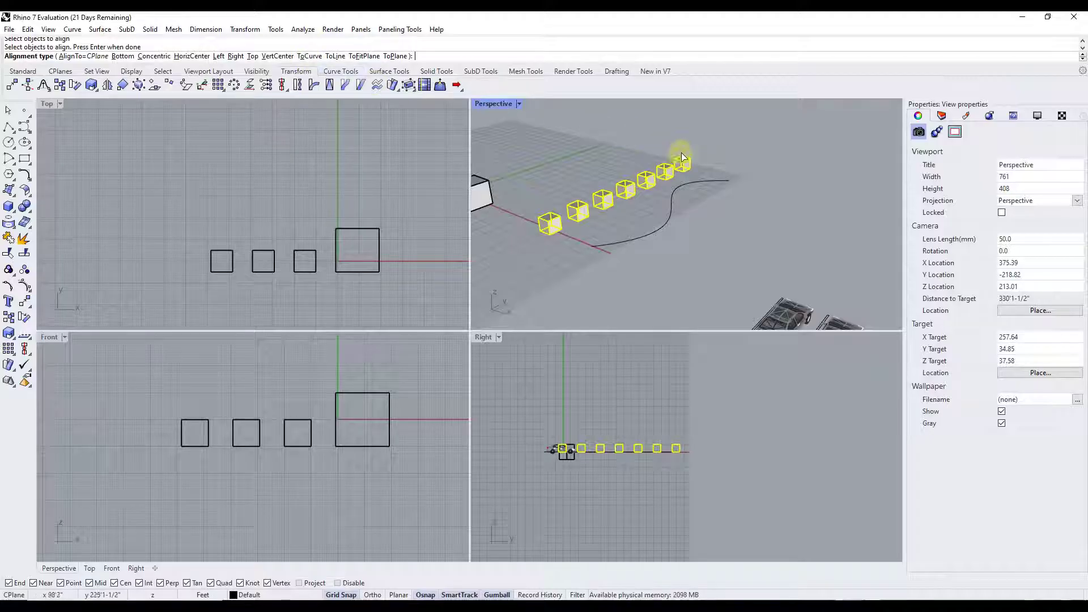
Align the seven cubes ToCurve onto the curve, inspect the result, then undo it
{"action": "right_click_drag", "start_coordinate": [681, 152], "coordinate": [671, 193]}
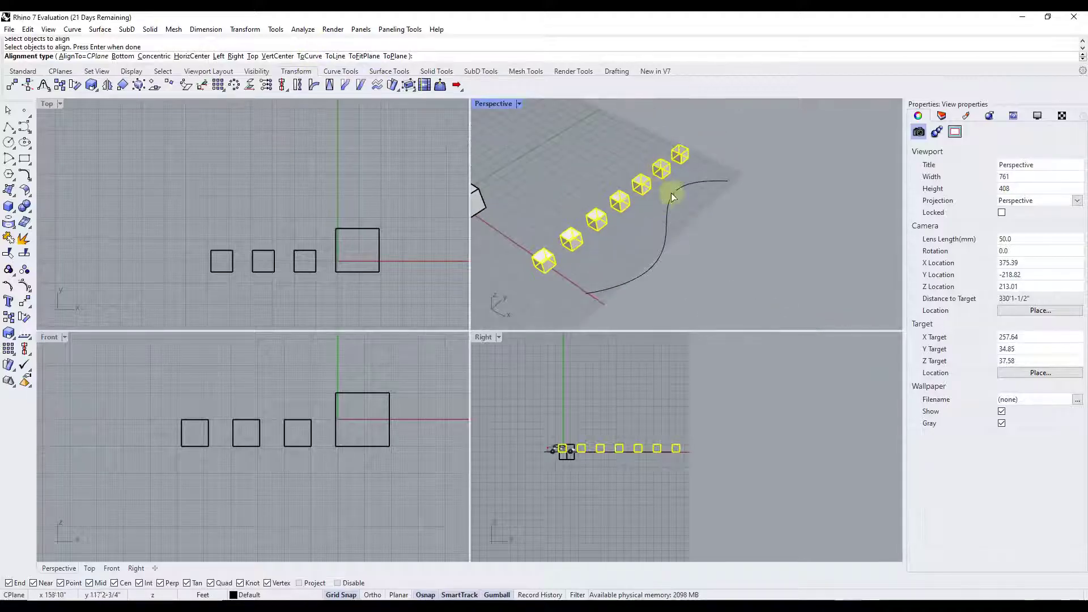
{"action": "left_click", "coordinate": [315, 57]}
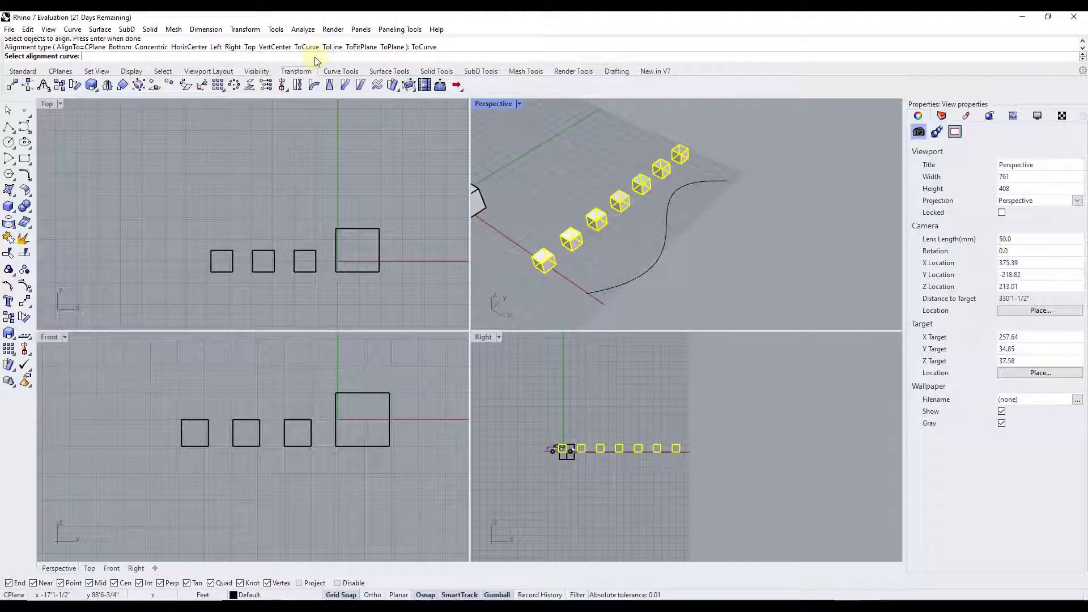
{"action": "left_click", "coordinate": [668, 230]}
{"action": "right_click_drag", "start_coordinate": [651, 216], "coordinate": [698, 243]}
{"action": "scroll", "coordinate": [669, 213], "scroll_direction": "up", "scroll_amount": 2}
{"action": "key", "text": "ctrl+z"}
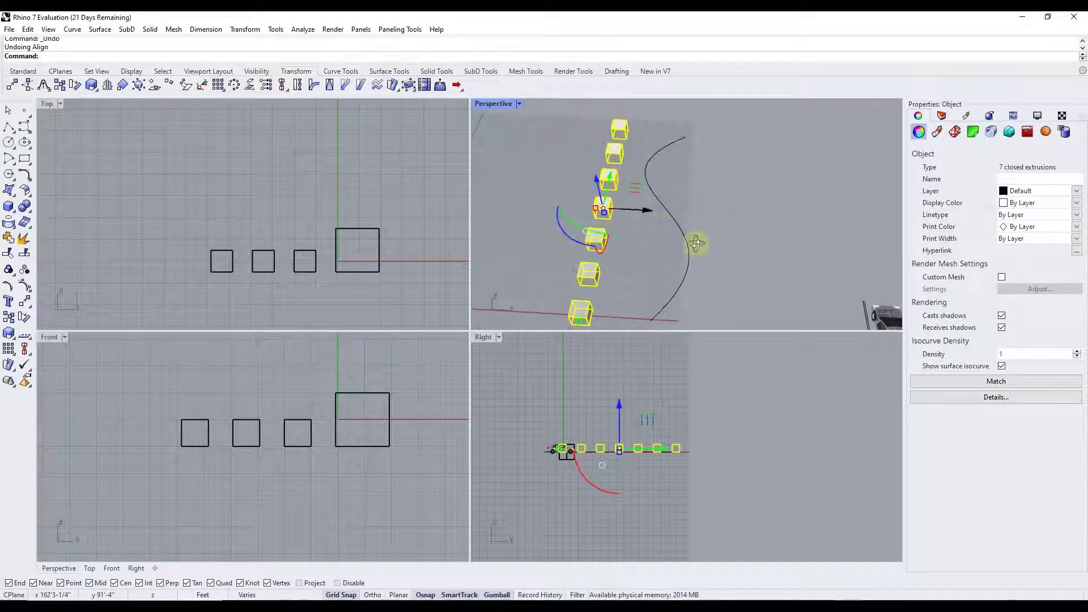
Shift the cubes along X onto the curve's path, then realign them ToCurve to follow its bend
{"action": "left_click_drag", "start_coordinate": [645, 209], "coordinate": [708, 218]}
{"action": "right_click_drag", "start_coordinate": [709, 243], "coordinate": [651, 219]}
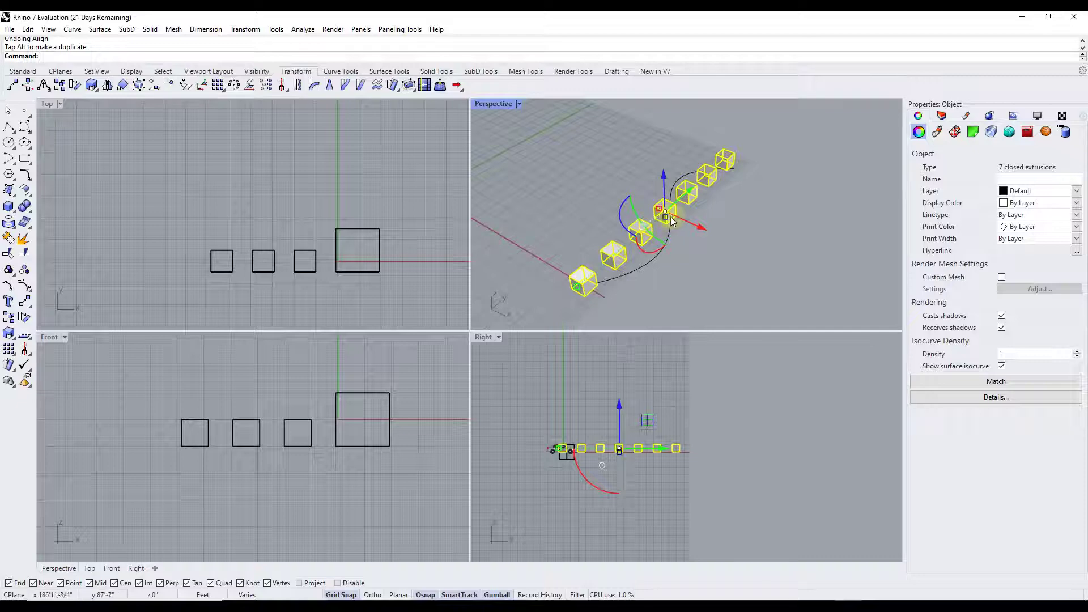
{"action": "key", "text": "Up"}
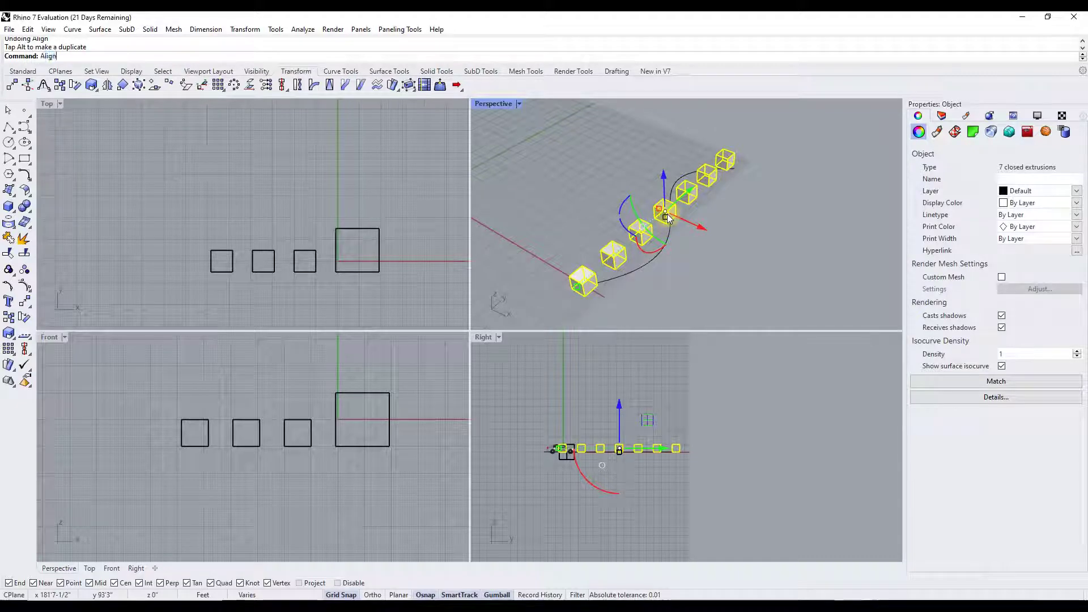
{"action": "key", "text": "Return"}
{"action": "left_click", "coordinate": [309, 56]}
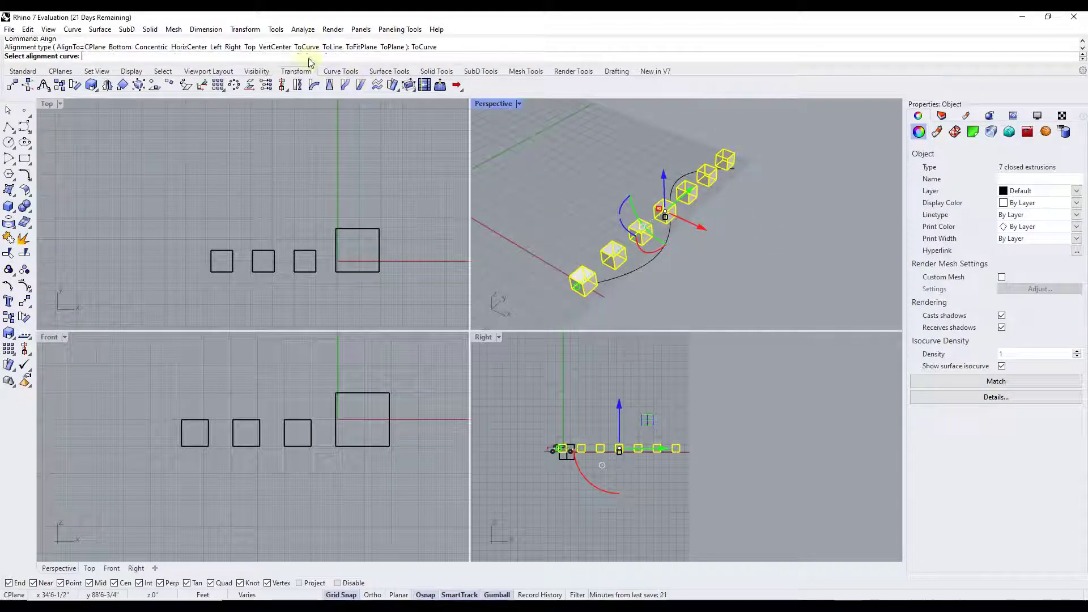
{"action": "left_click", "coordinate": [642, 266]}
{"action": "right_click_drag", "start_coordinate": [689, 199], "coordinate": [683, 233]}
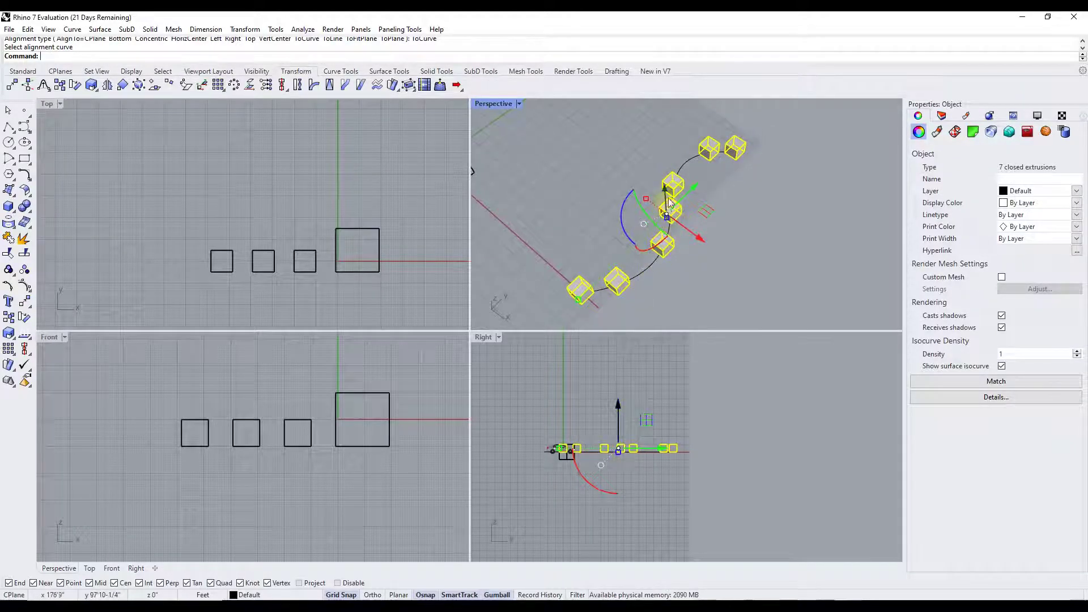